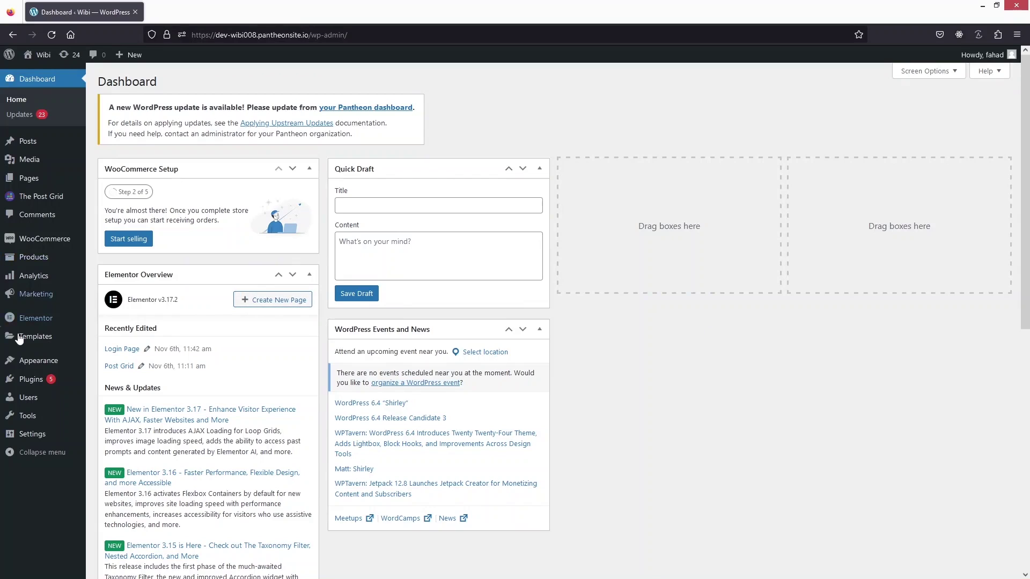
Step: Go to Appearance > Themes to list the installed themes
mouse_move(42, 364)
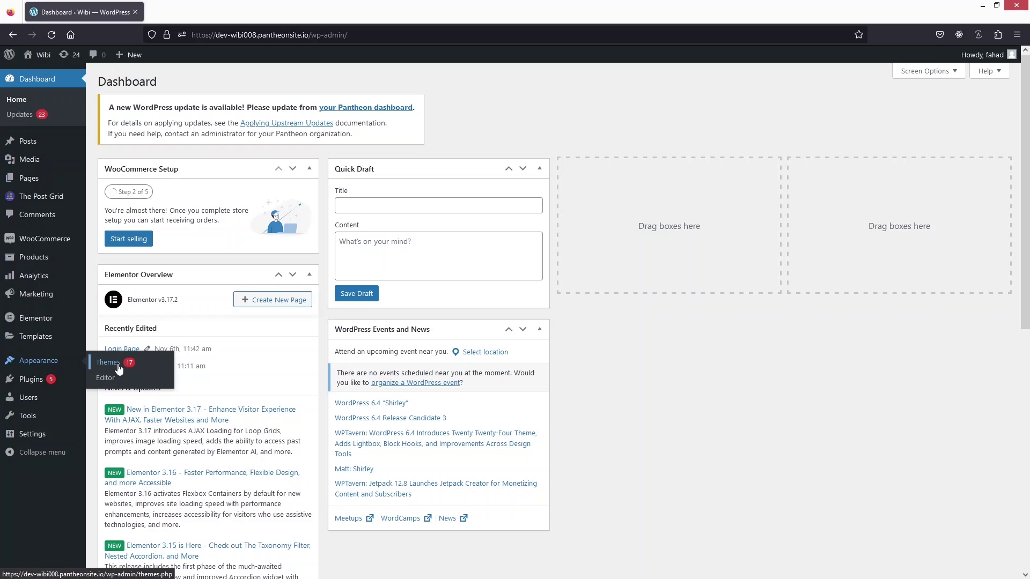
click(108, 362)
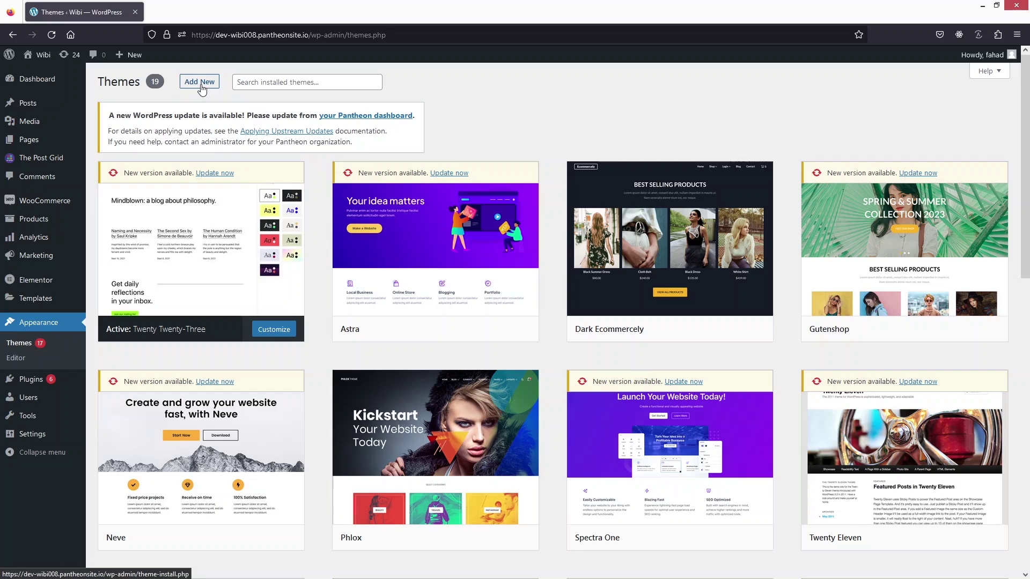
Step: Search the theme directory for 'astra' and activate the Astra theme
click(202, 88)
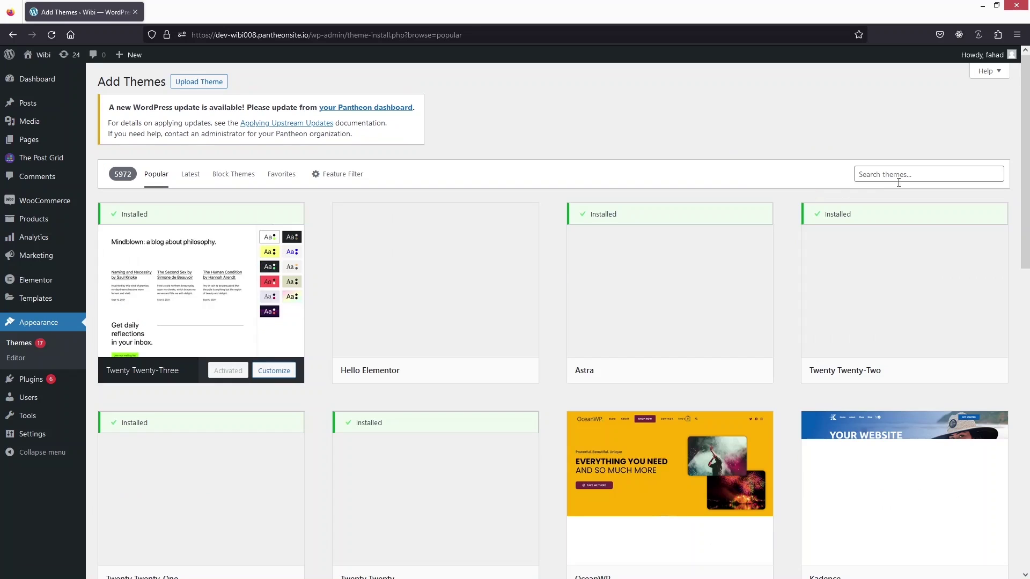
click(899, 177)
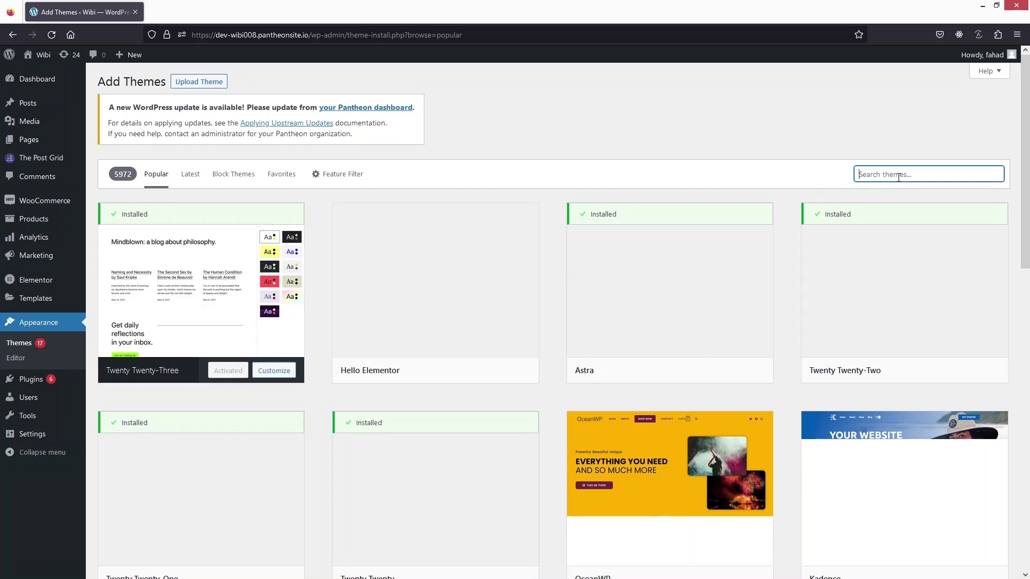
text(astra)
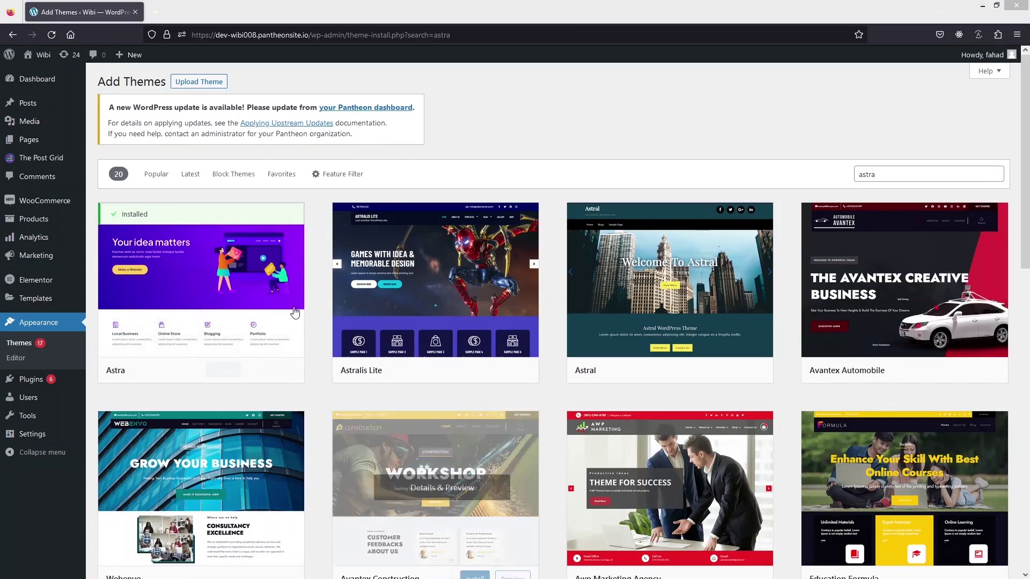
mouse_move(230, 236)
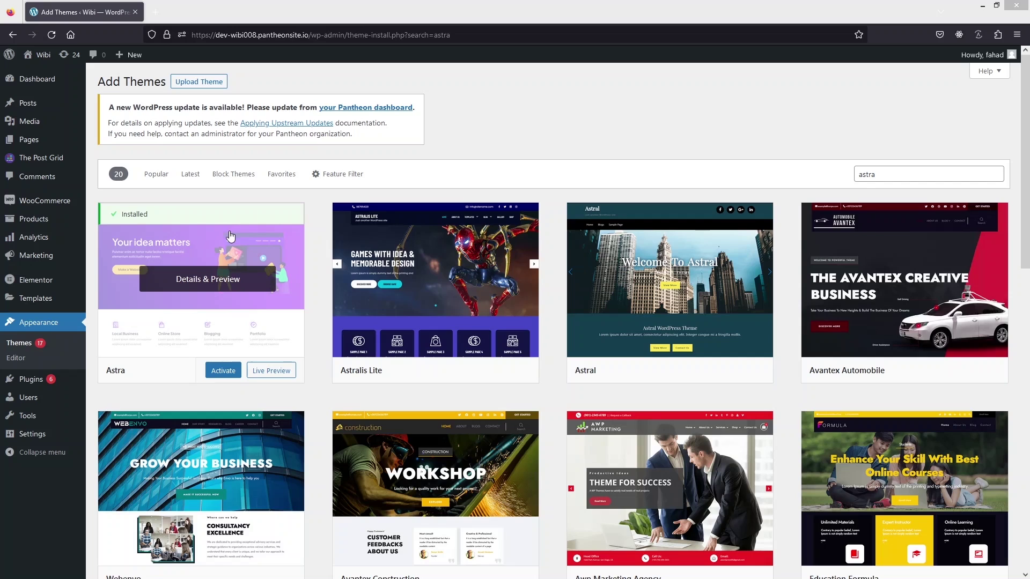
click(225, 370)
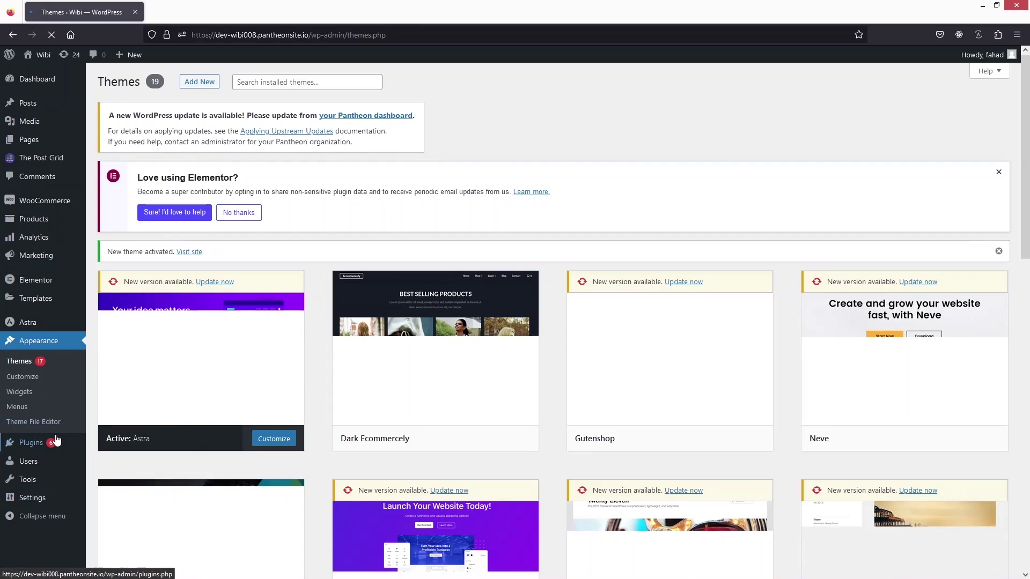
Step: Search plugins for 'astra starter' and update the Starter Templates plugin
mouse_move(55, 440)
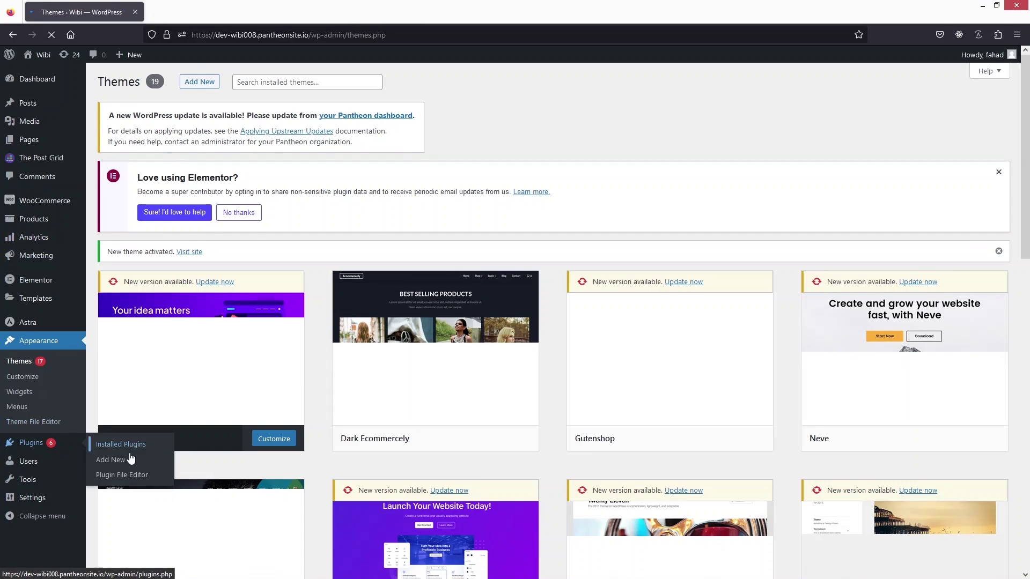
click(131, 457)
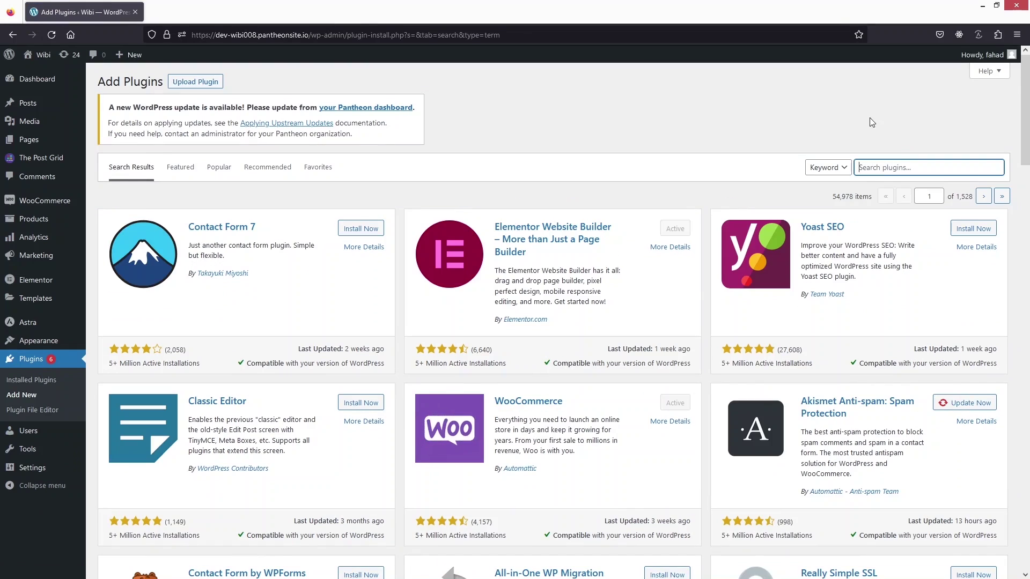
text(astra st)
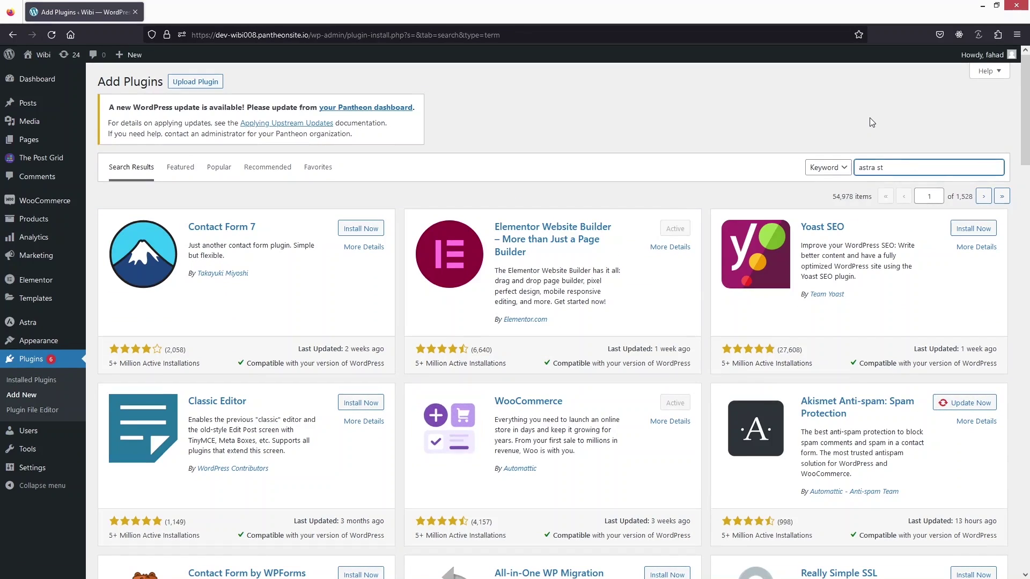
text(arter)
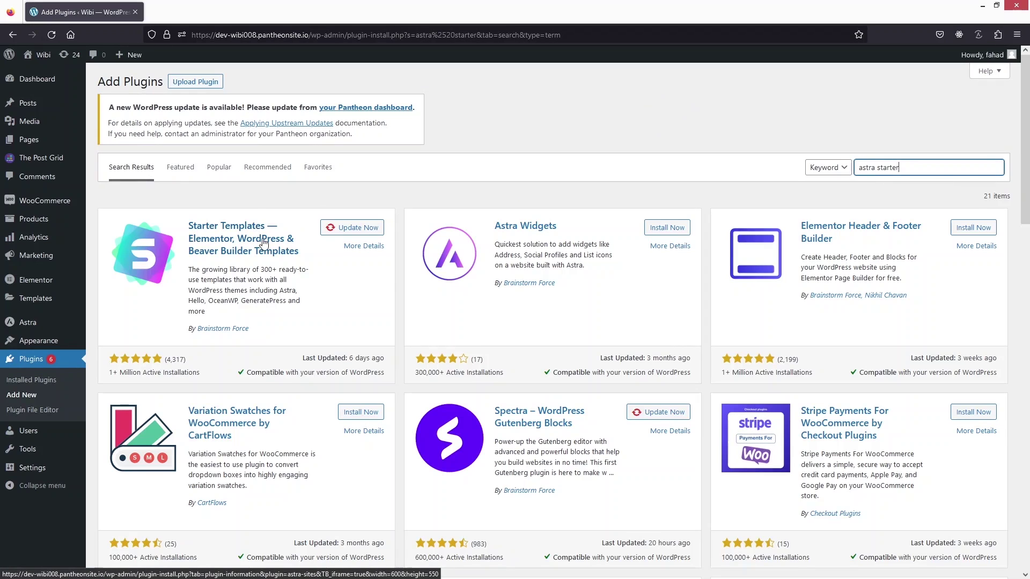
click(353, 229)
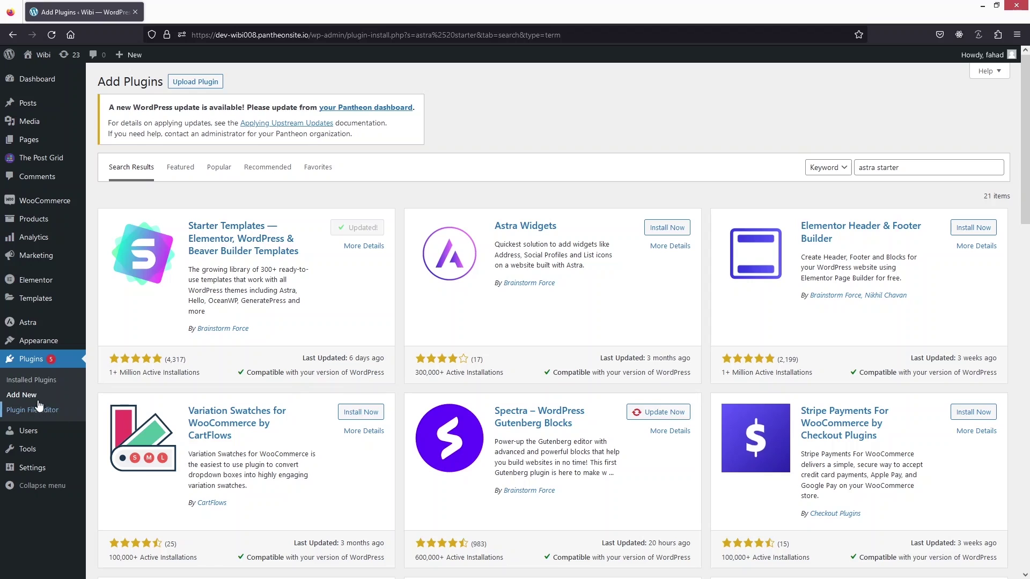
Step: Activate Starter Templates from the Installed Plugins list
click(33, 382)
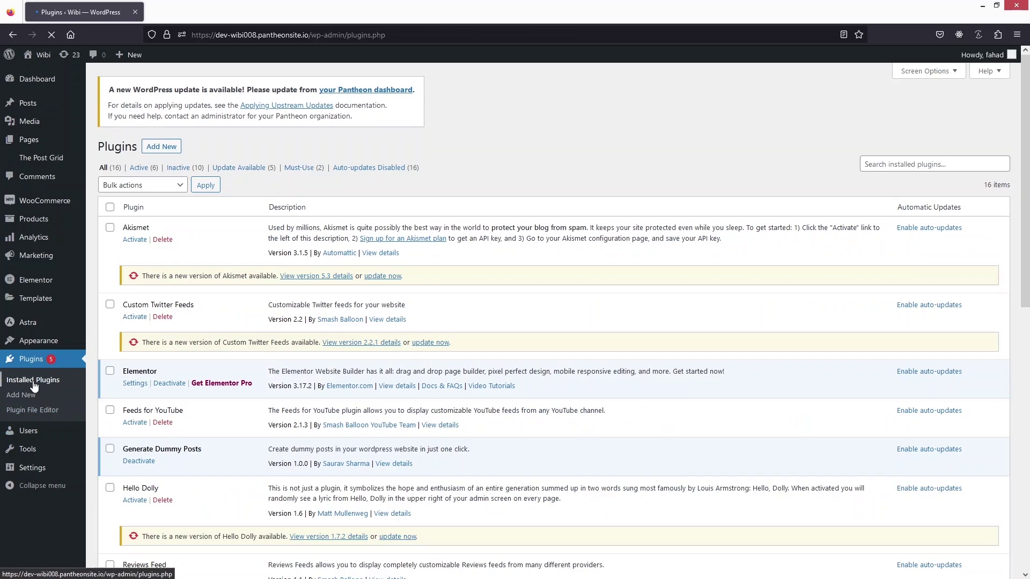
scroll(158, 313, down, 10)
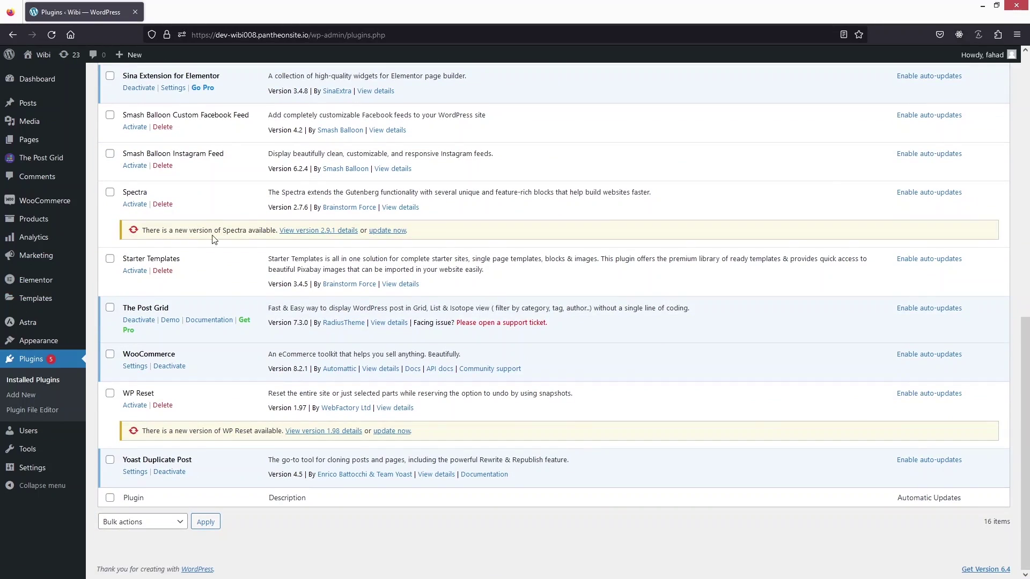
click(138, 272)
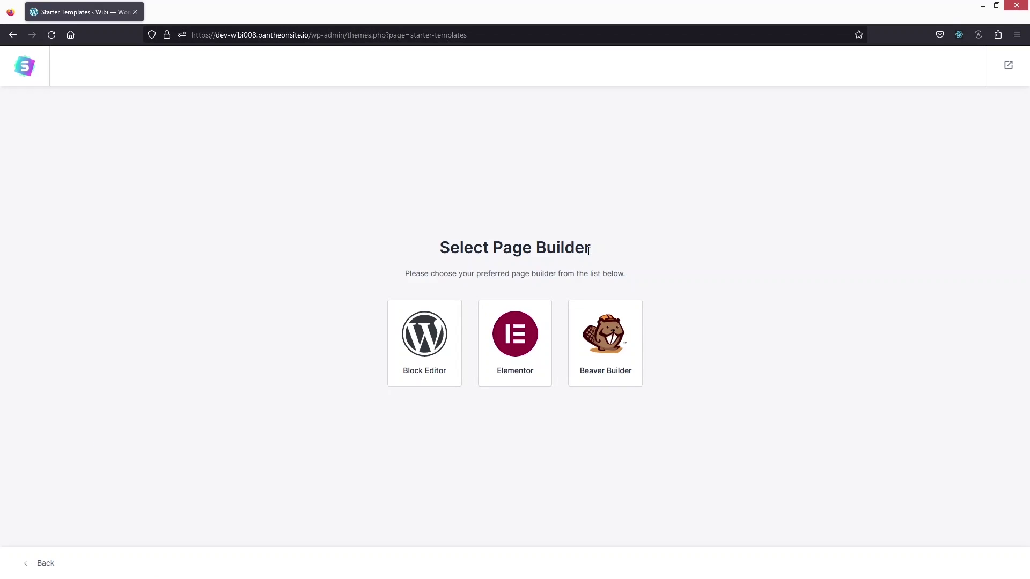
Step: Choose Elementor as the page builder and pick the Day Care Services template
click(505, 355)
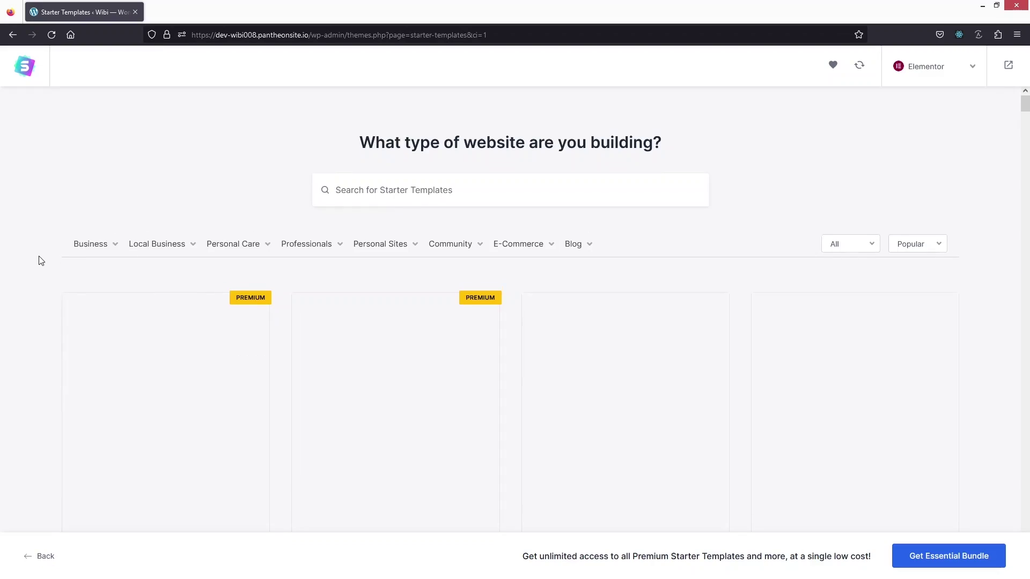
scroll(38, 261, down, 8)
scroll(38, 260, down, 12)
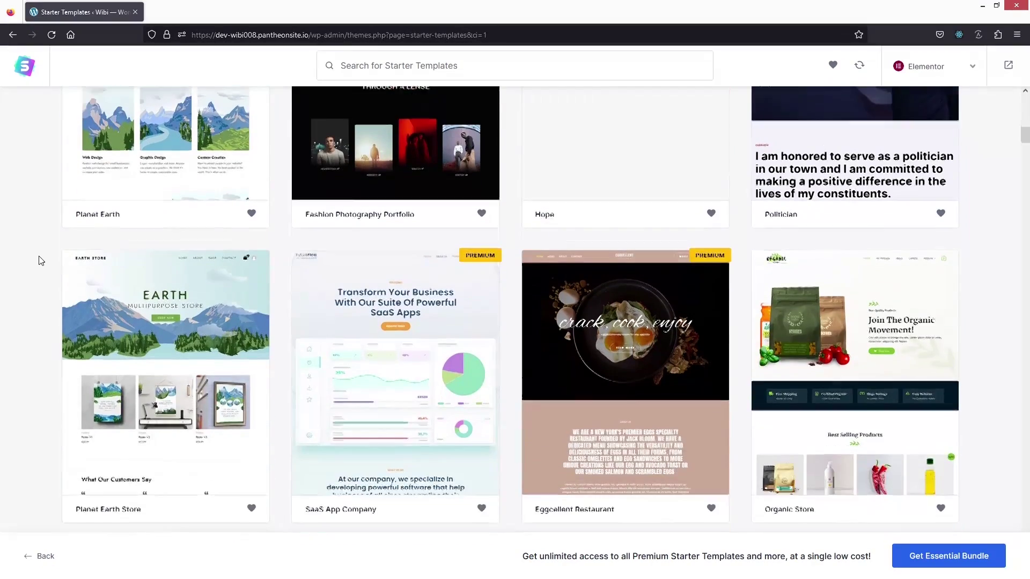
scroll(39, 261, down, 15)
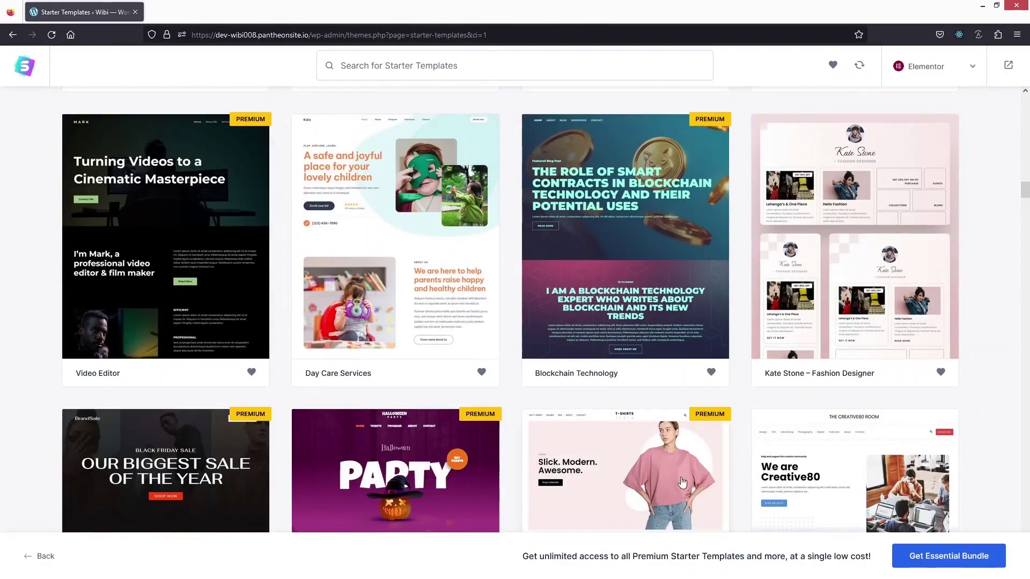
scroll(400, 242, up, 1)
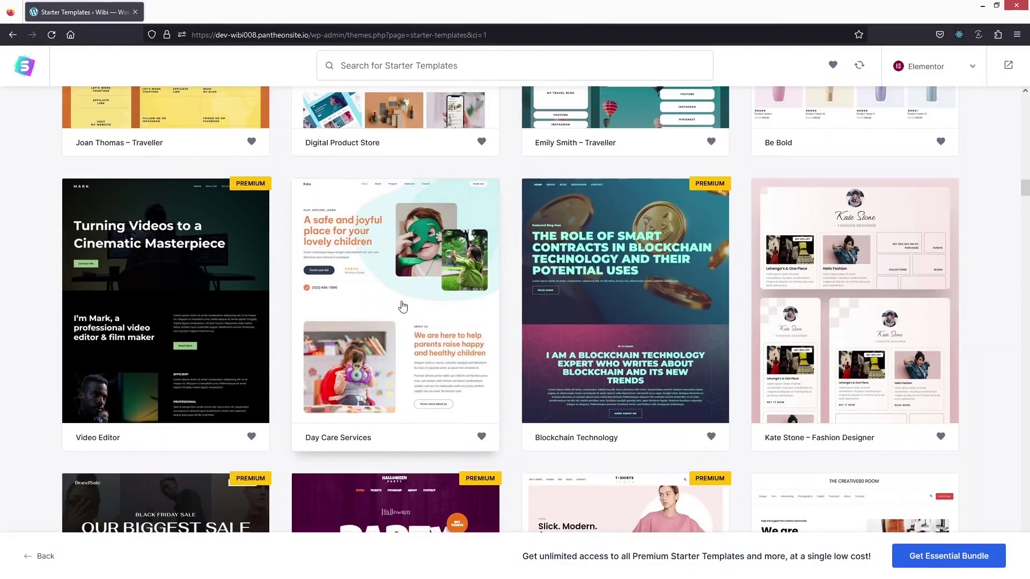
click(409, 310)
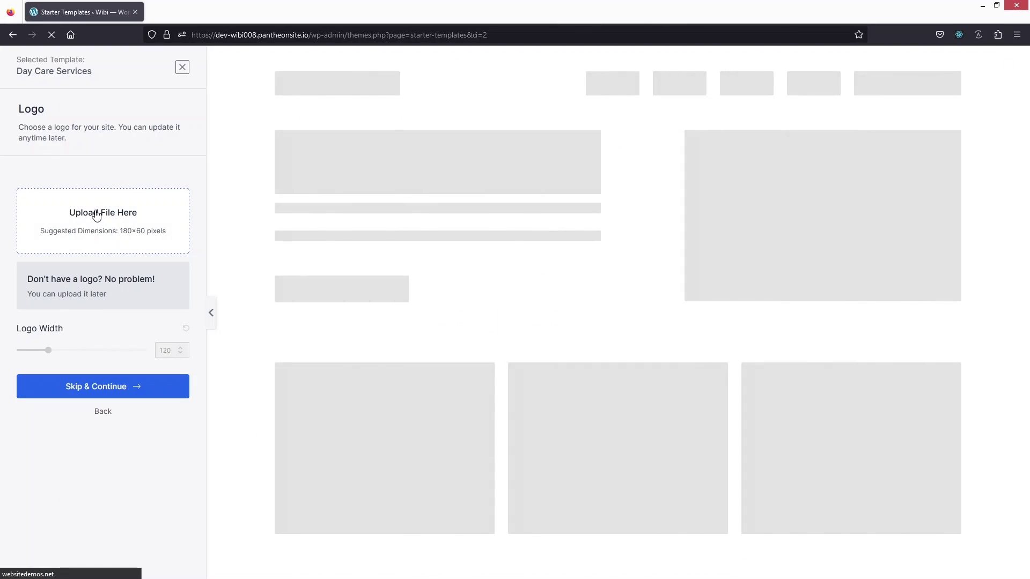
Step: Skip the logo upload and keep the default colours and fonts
click(95, 215)
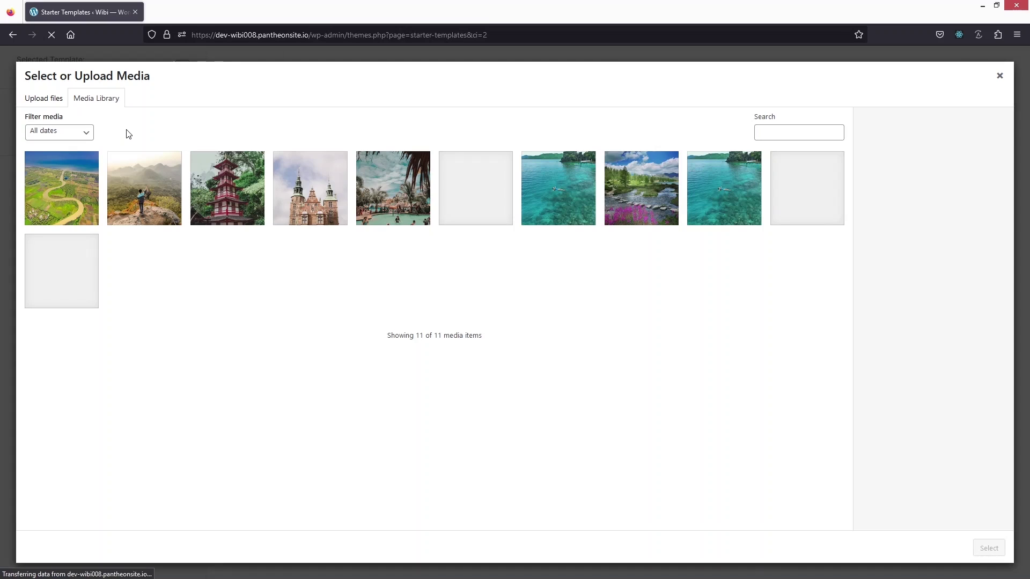
click(31, 102)
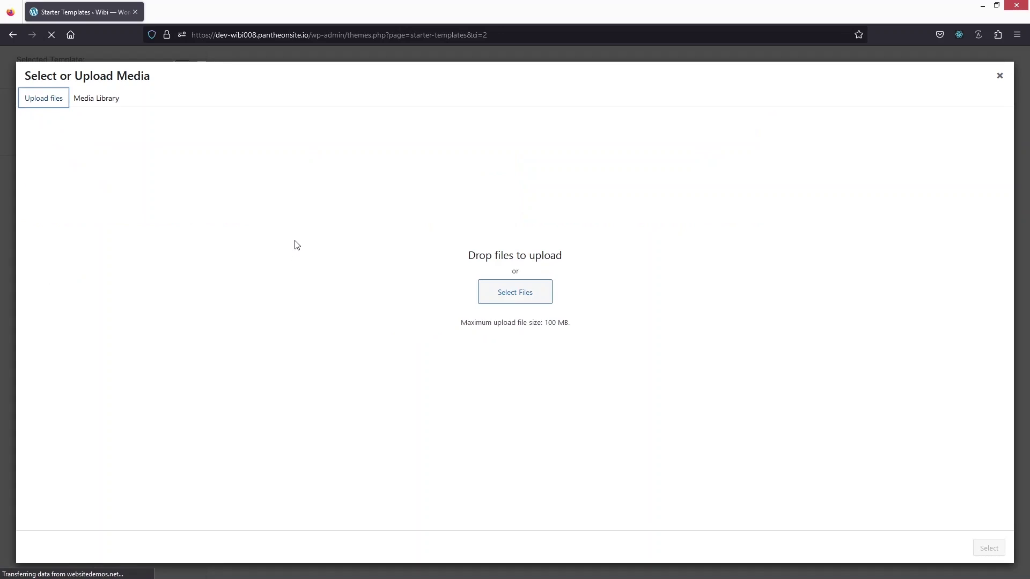
click(999, 75)
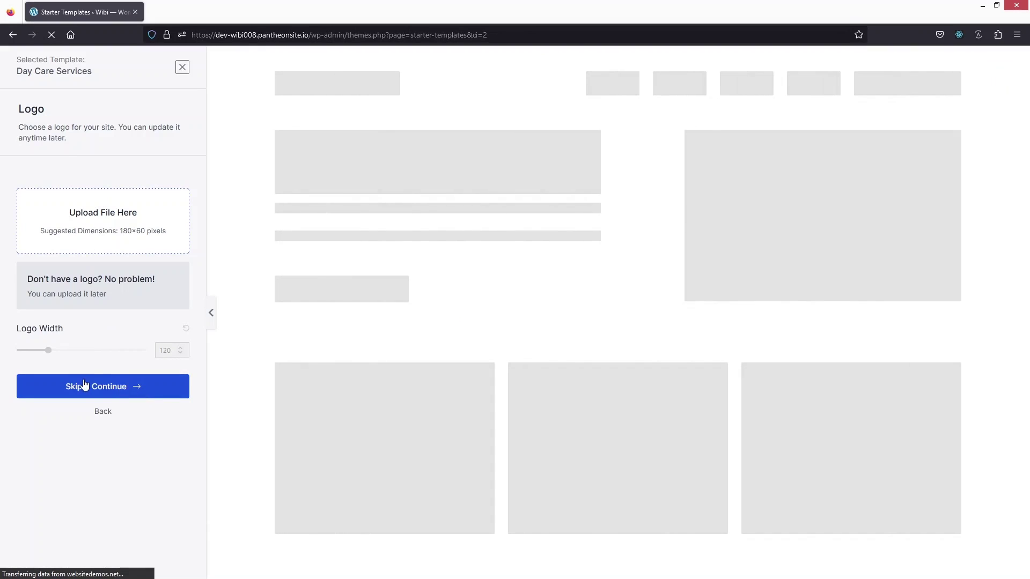
click(102, 391)
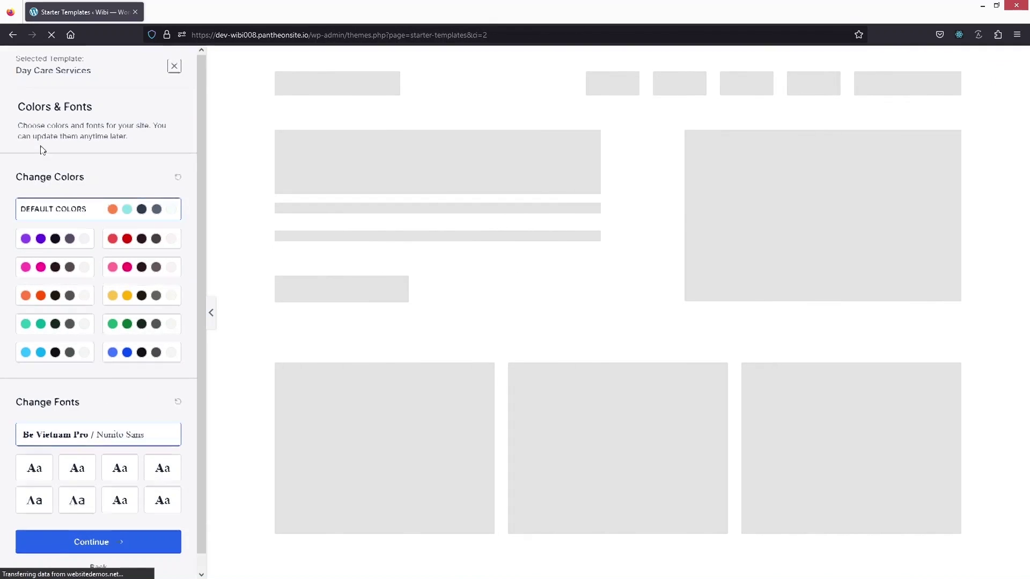
scroll(53, 167, down, 1)
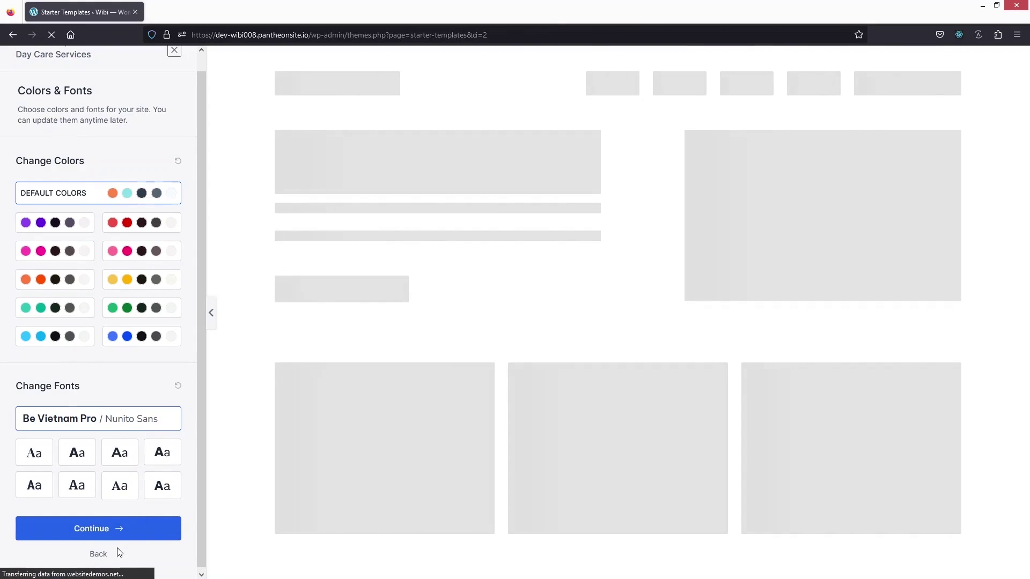
click(126, 529)
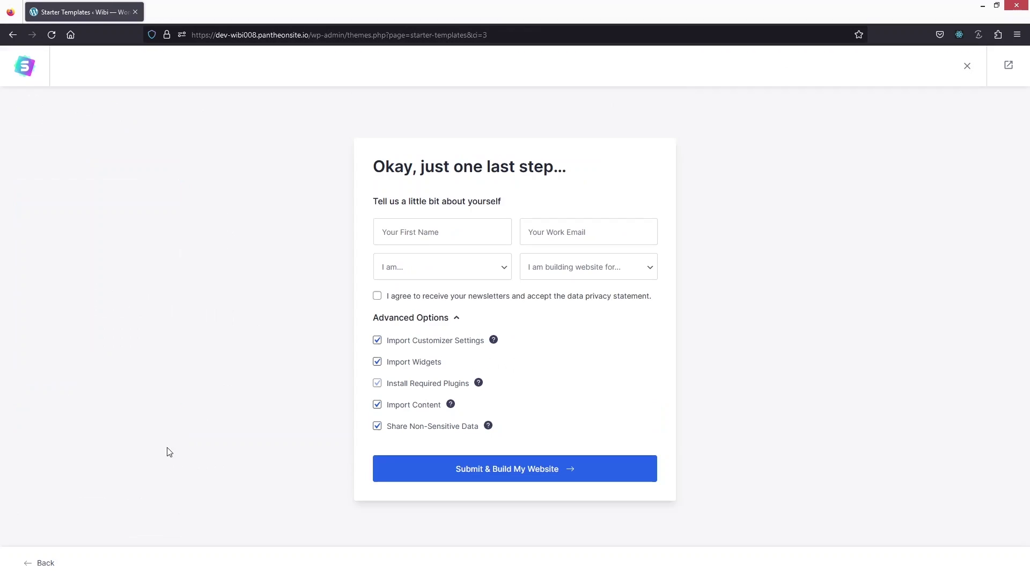
Step: Build the site from the template and view the finished Kidie homepage in a new tab
click(506, 475)
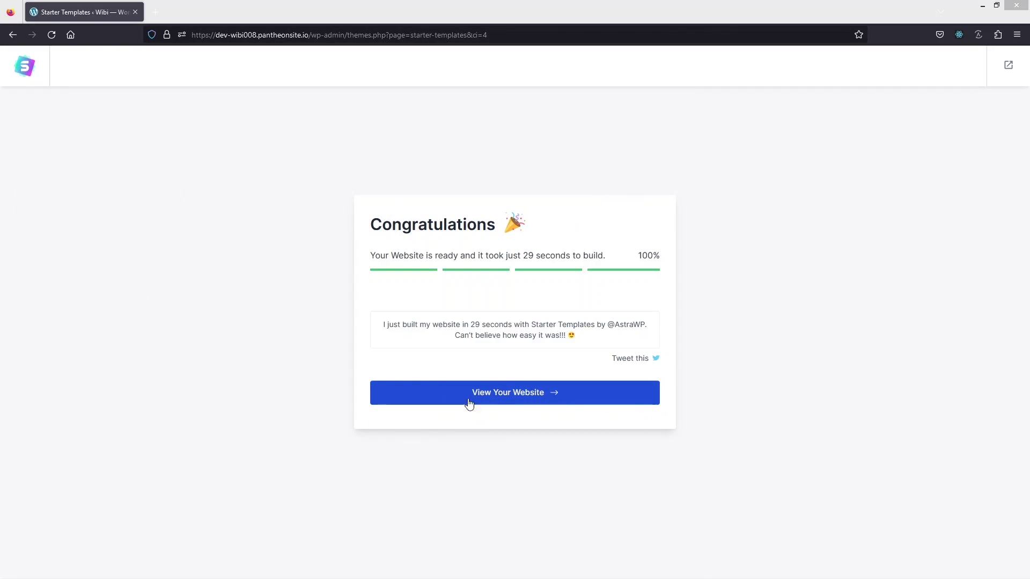
click(504, 390)
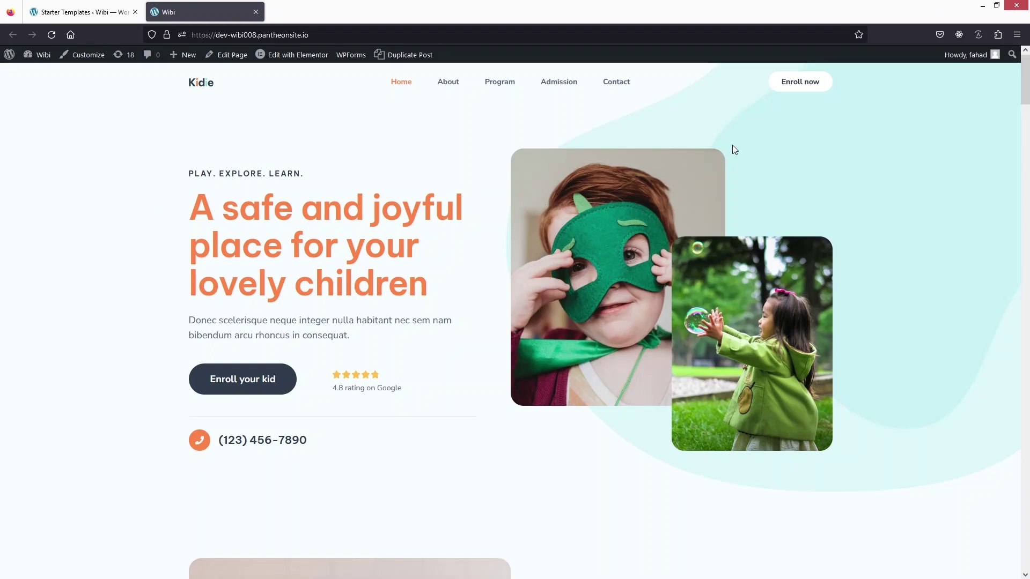
scroll(1013, 91, down, 5)
scroll(590, 161, up, 5)
Step: Open the homepage in Elementor and append 'Repeat' to the PLAY. EXPLORE. LEARN. tagline
click(290, 61)
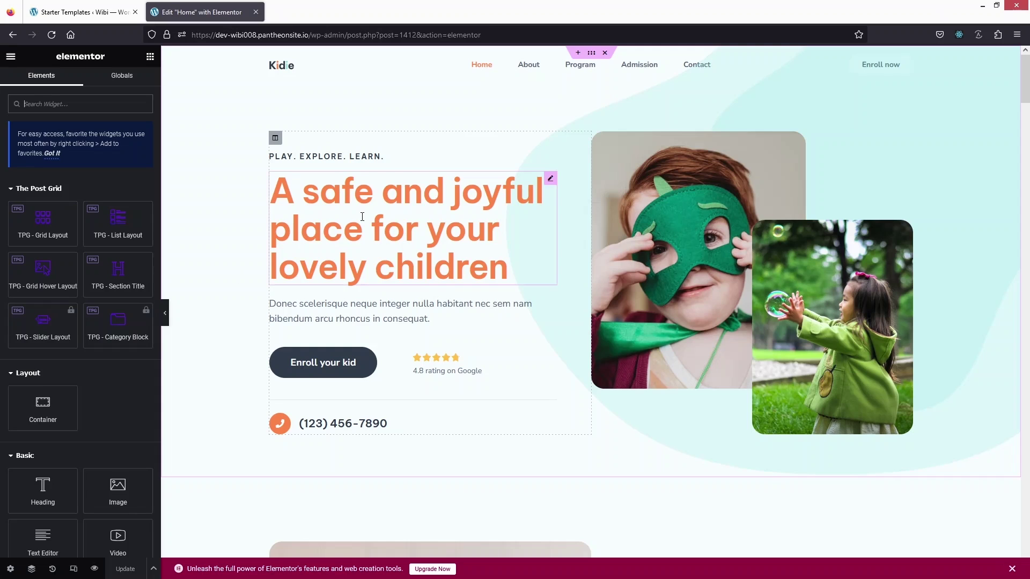
click(411, 214)
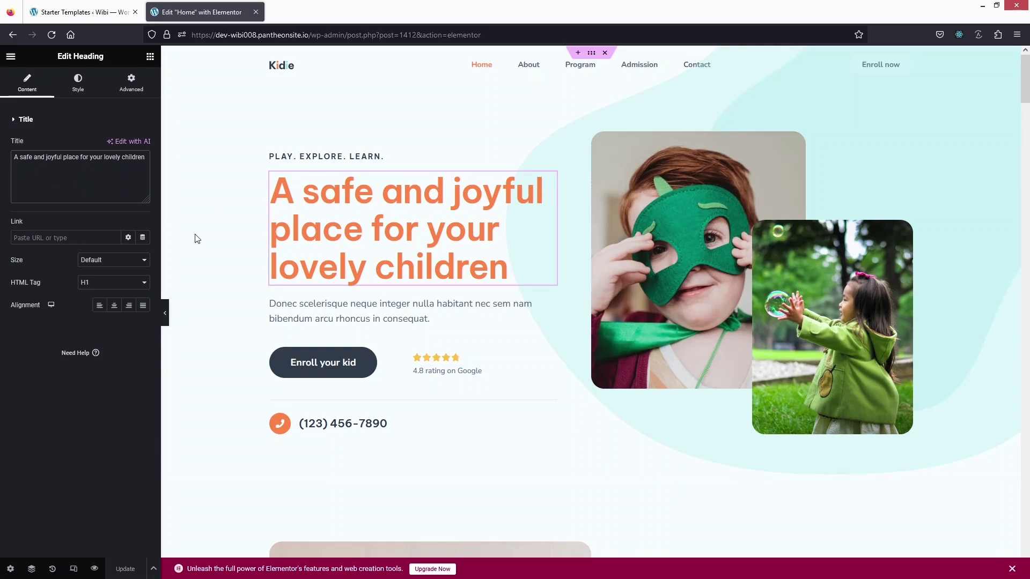
drag(141, 160, 20, 157)
click(20, 157)
click(354, 160)
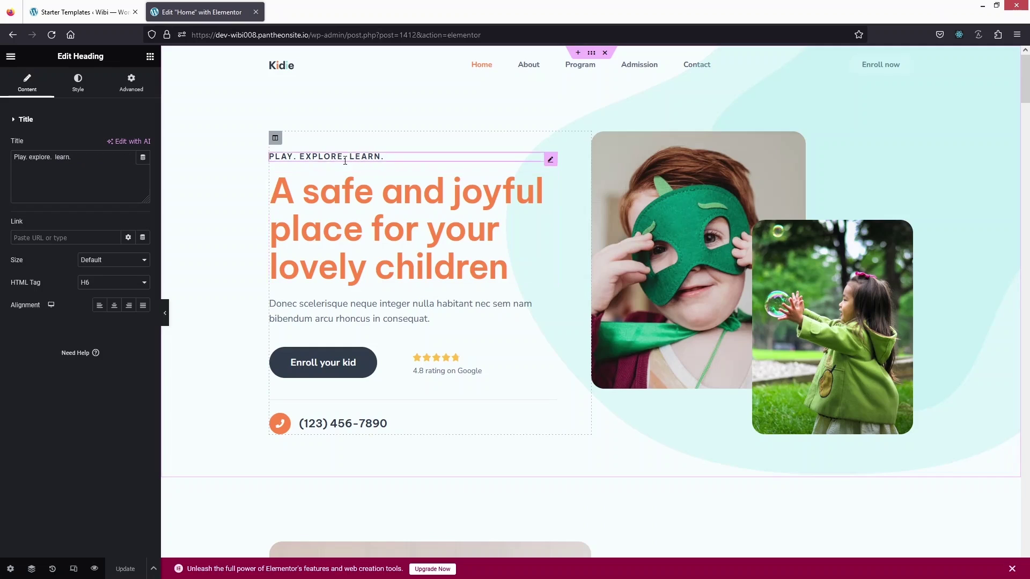
drag(88, 164, 11, 163)
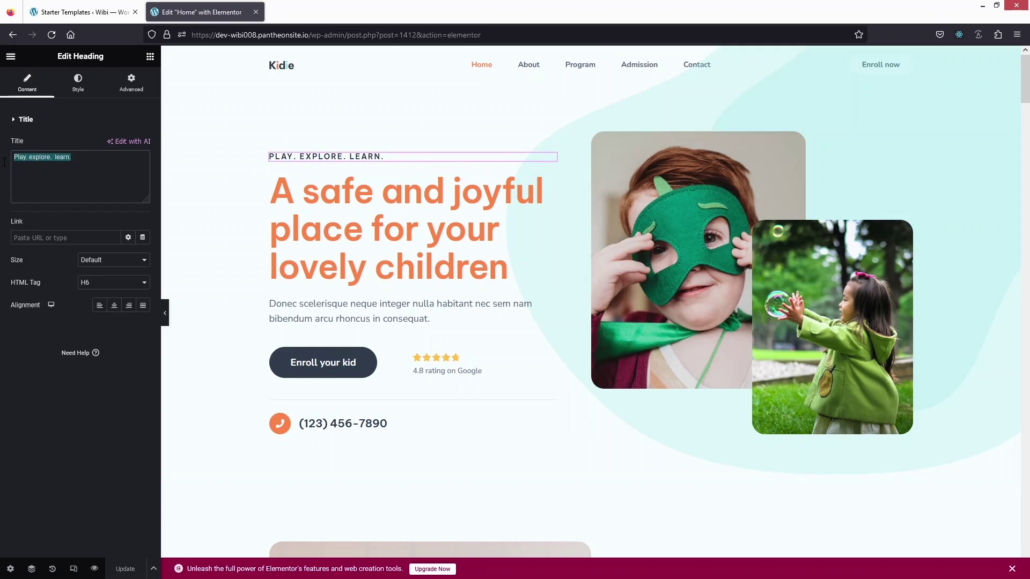
click(88, 161)
text(Re)
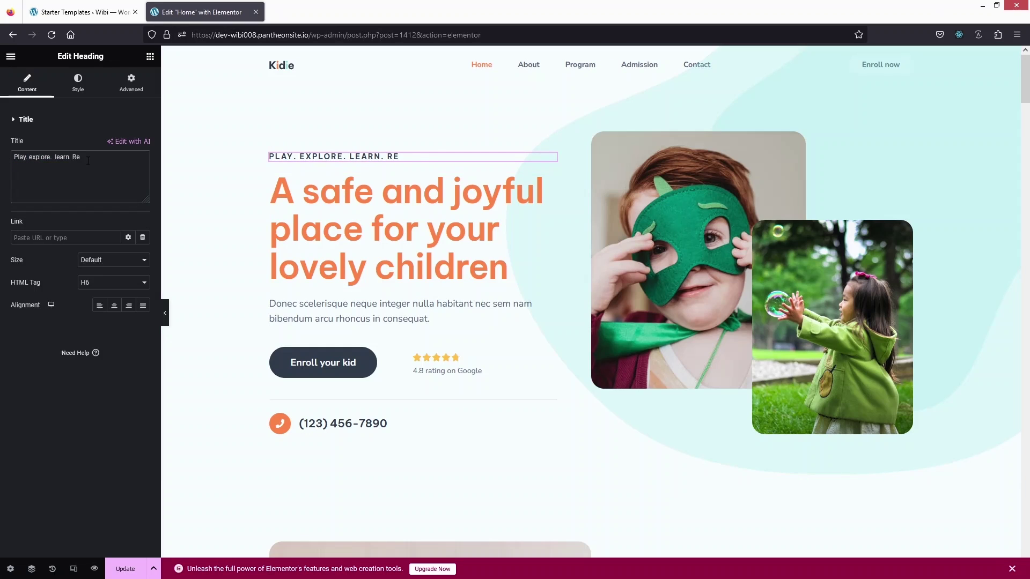
text(peat.)
click(80, 85)
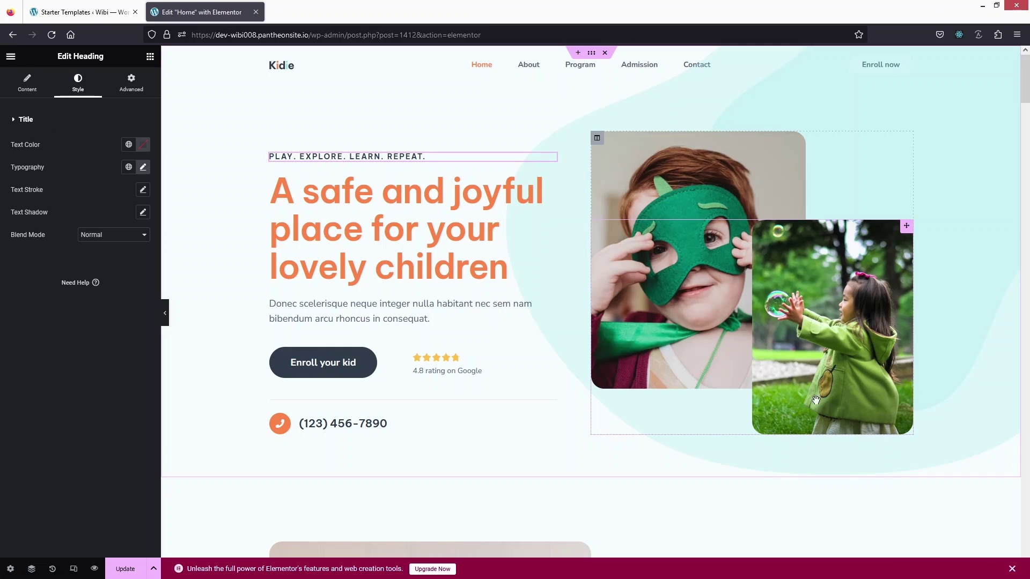
Step: Set the hero image to the girl-in-green photo day-care-hero-image-2.jpg from the Media Library
click(805, 318)
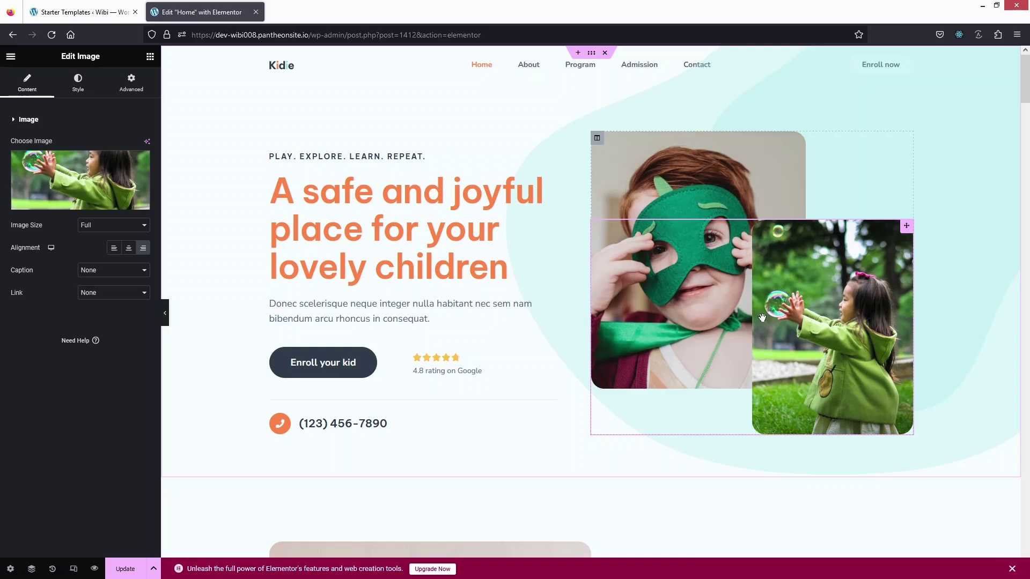
click(47, 165)
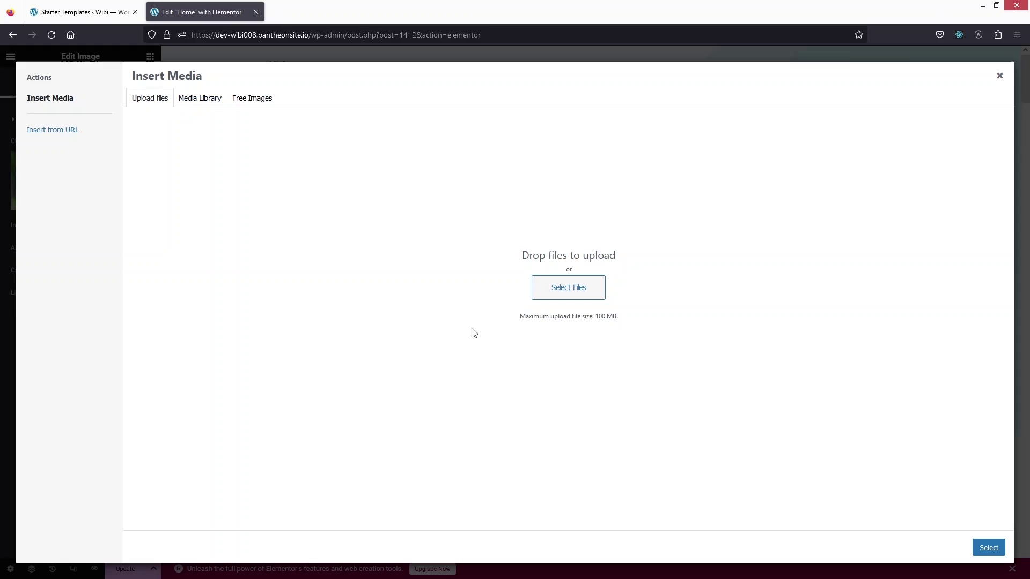
click(202, 103)
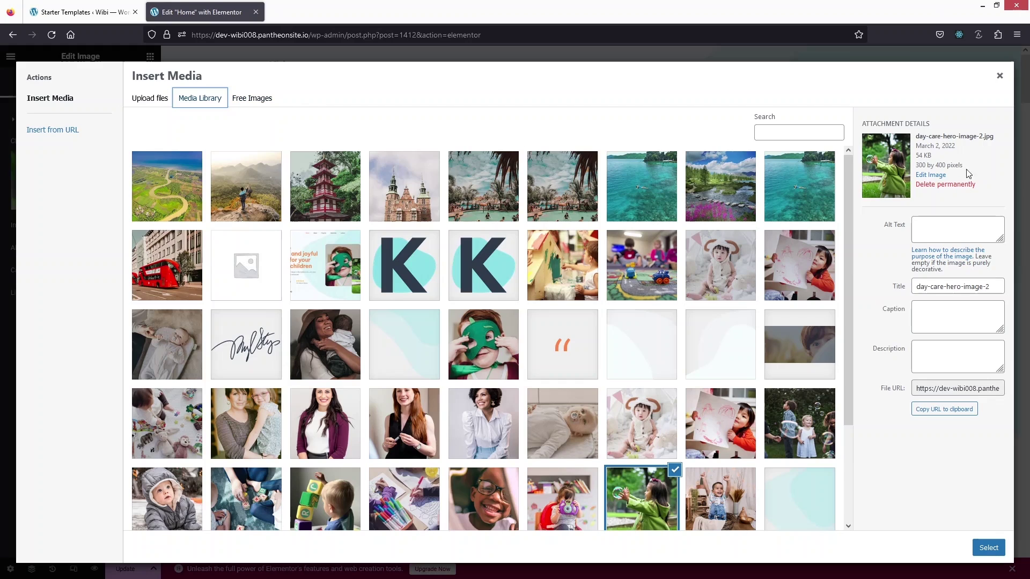
click(999, 76)
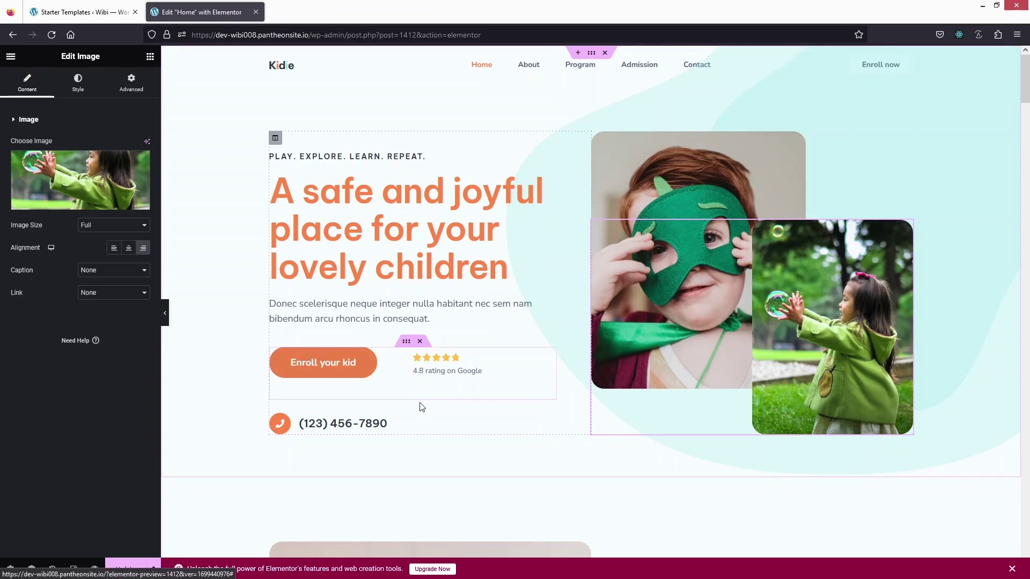
Step: Change the Enroll your kid button background colour to red #DD0505
click(337, 369)
drag(122, 172, 68, 169)
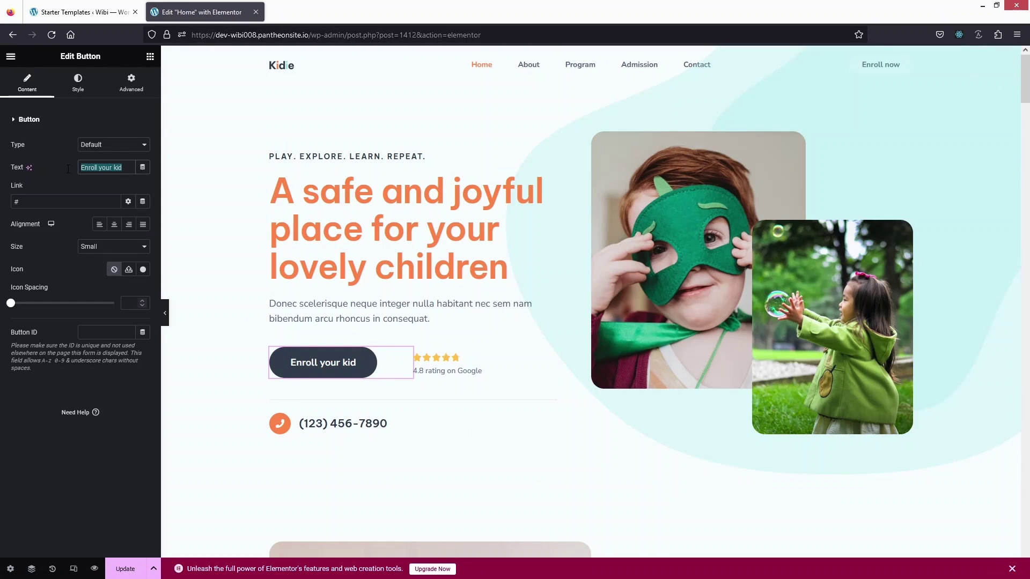
click(41, 206)
click(85, 82)
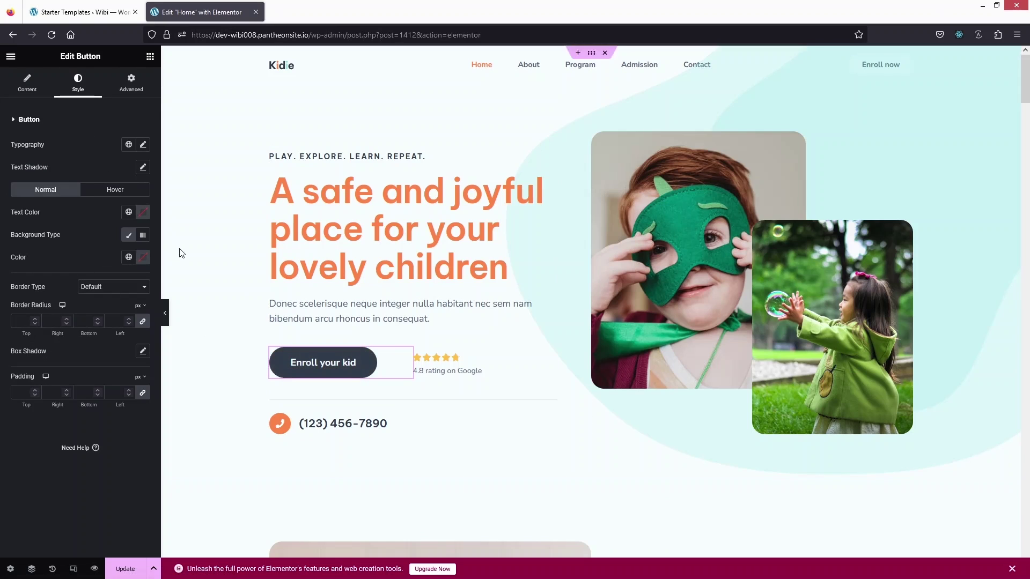
click(149, 258)
mouse_move(194, 306)
mouse_down()
mouse_move(199, 365)
mouse_move(144, 336)
mouse_move(202, 311)
mouse_up()
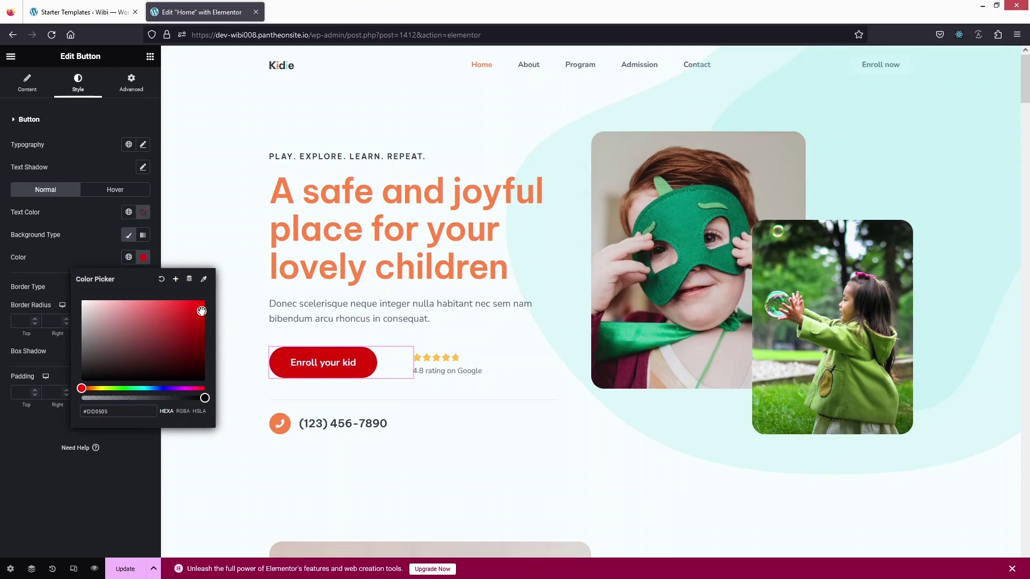
click(202, 517)
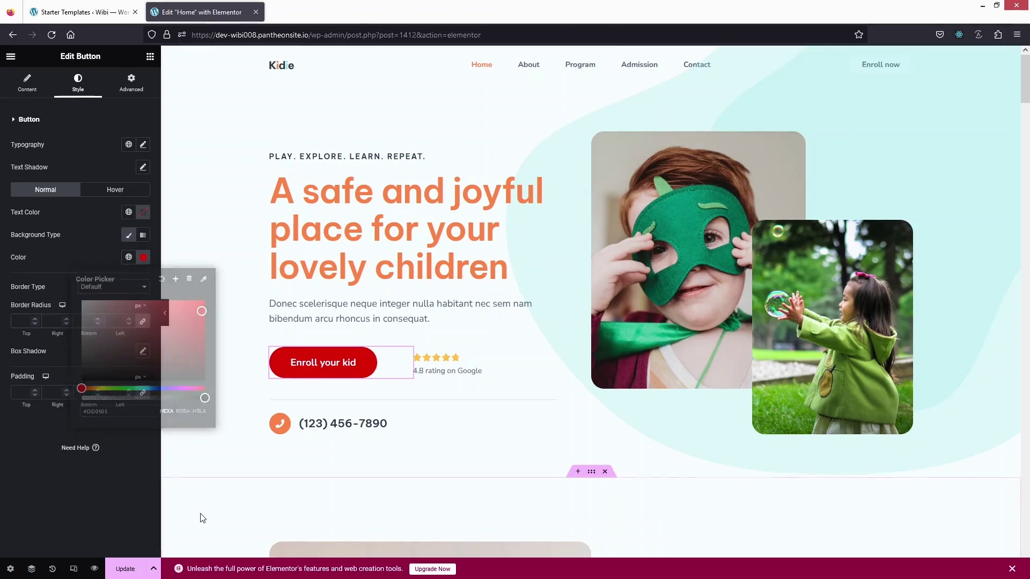
click(314, 427)
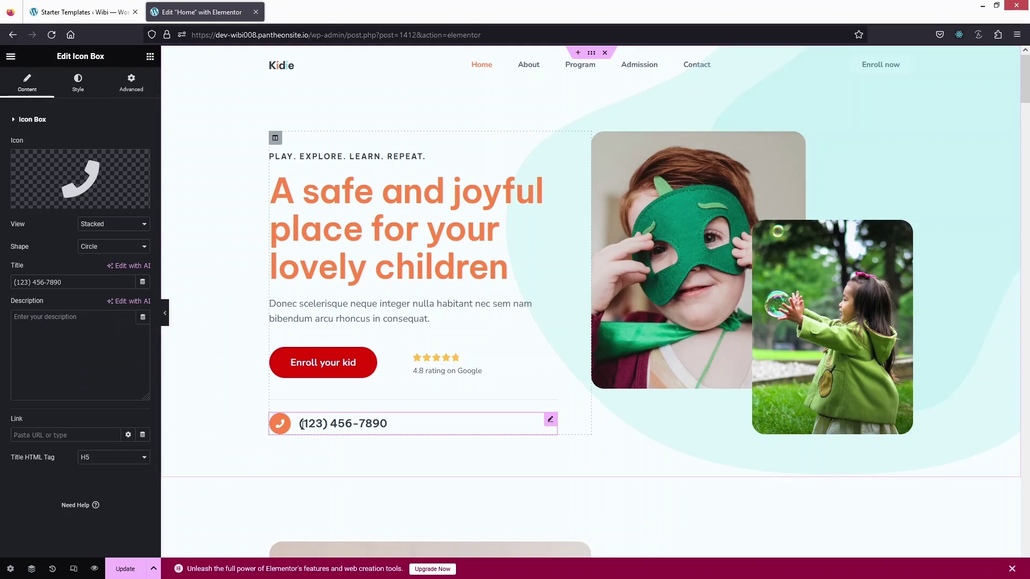
Step: Scroll the Elementor canvas down to the empty 'Drag widget here' area above the footer
mouse_move(54, 167)
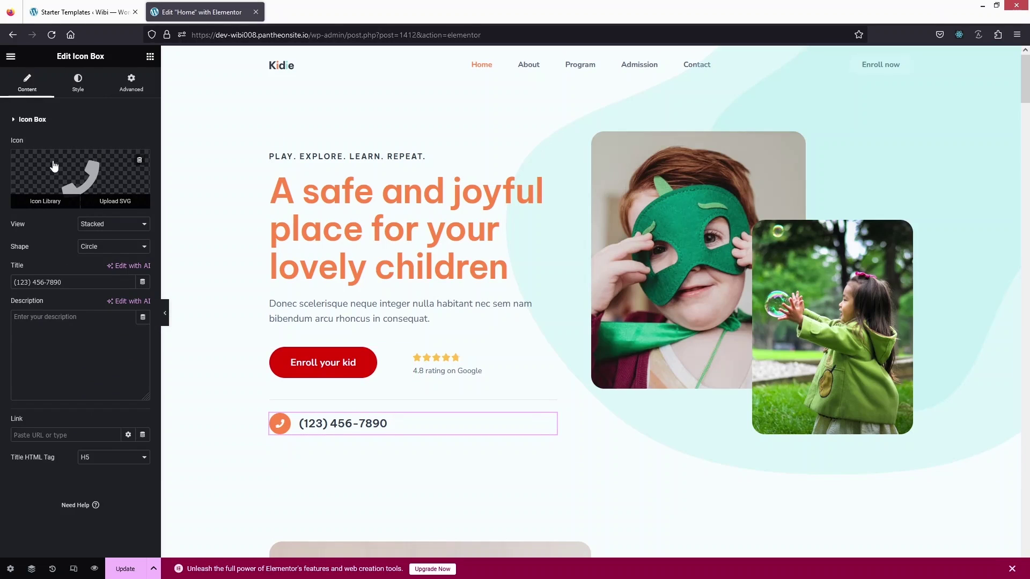
scroll(208, 478, down, 8)
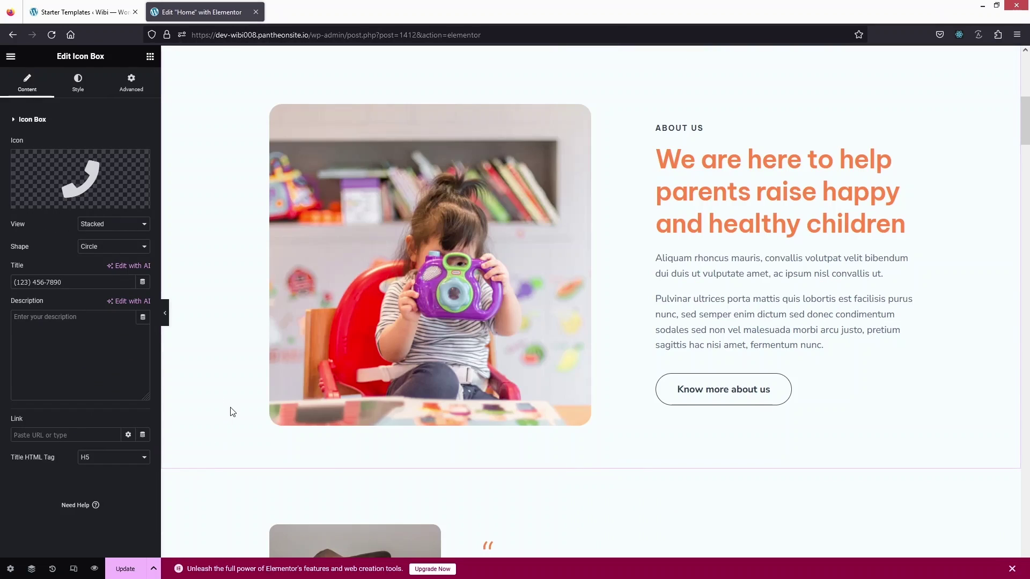
scroll(246, 407, down, 5)
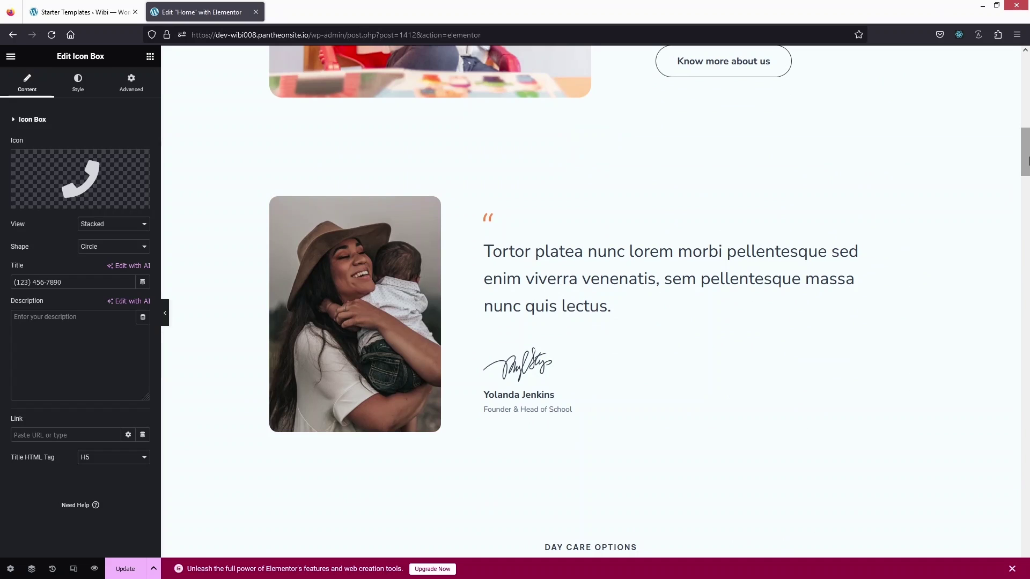
drag(1027, 159, 1025, 552)
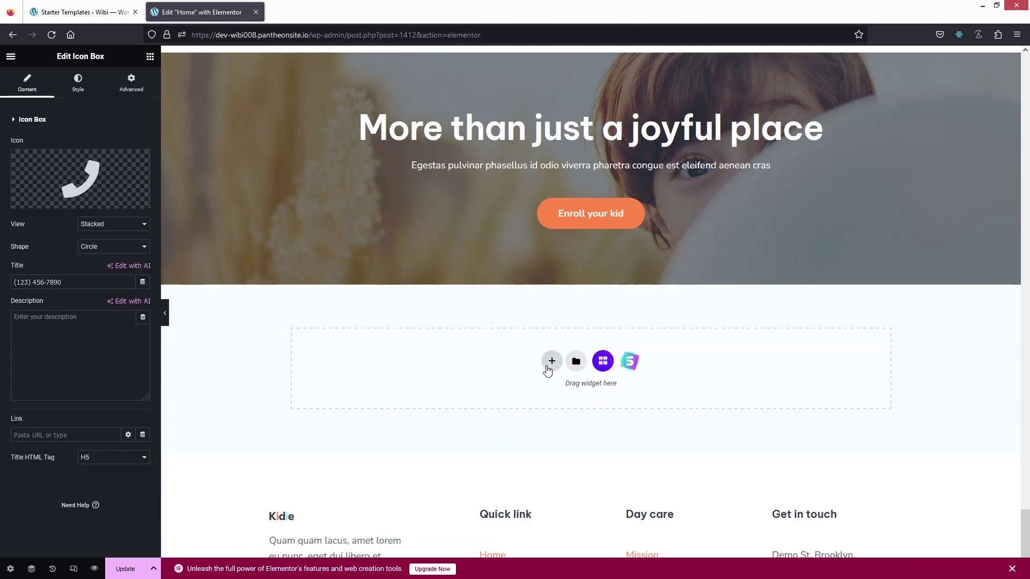
Step: Insert a two-column container and place a Heading widget in its left column
click(550, 361)
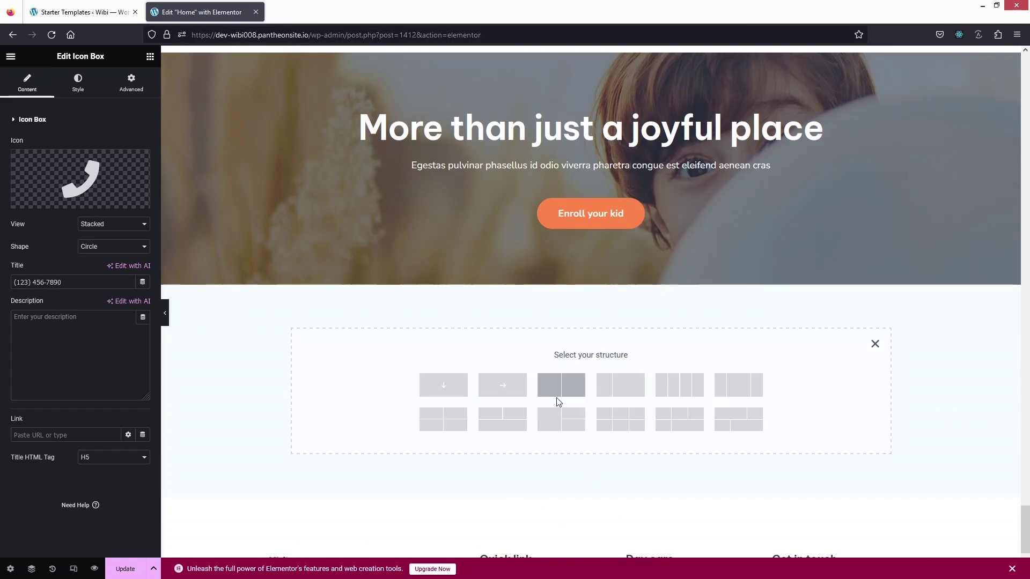
click(555, 391)
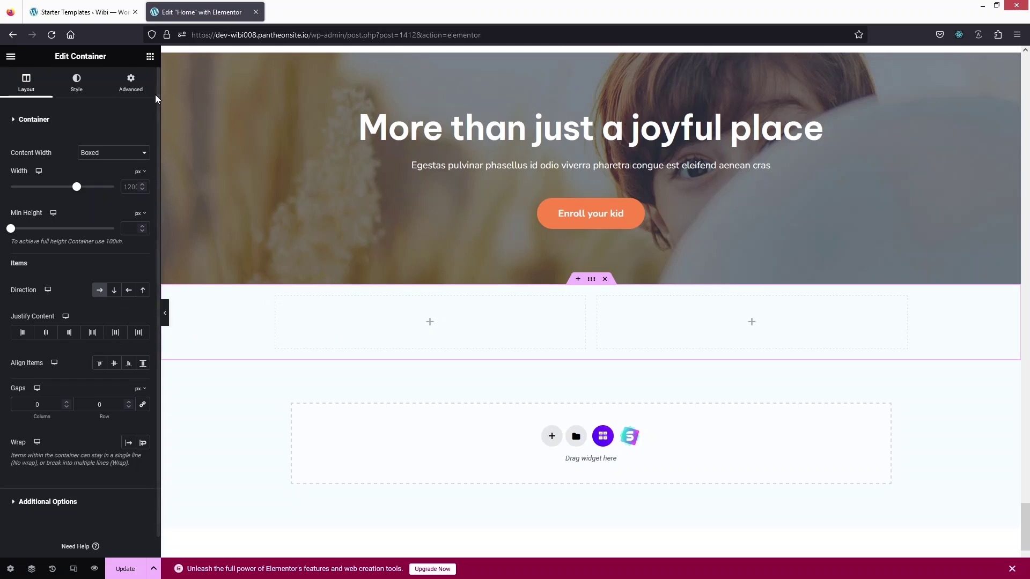
click(150, 56)
scroll(87, 215, down, 6)
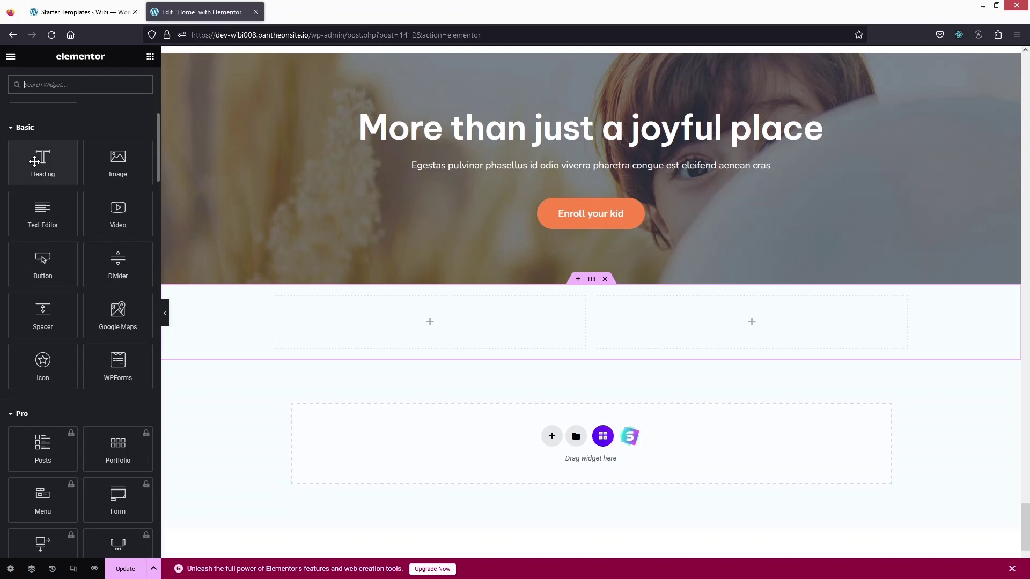
drag(41, 164, 395, 321)
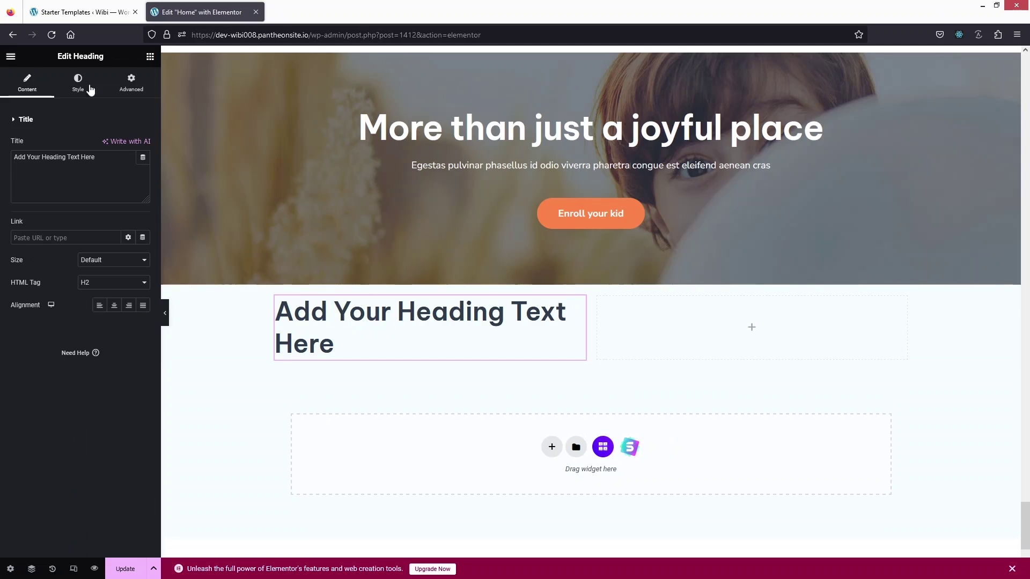
Step: Add an Image widget to the right column and a Button widget beneath it
click(150, 59)
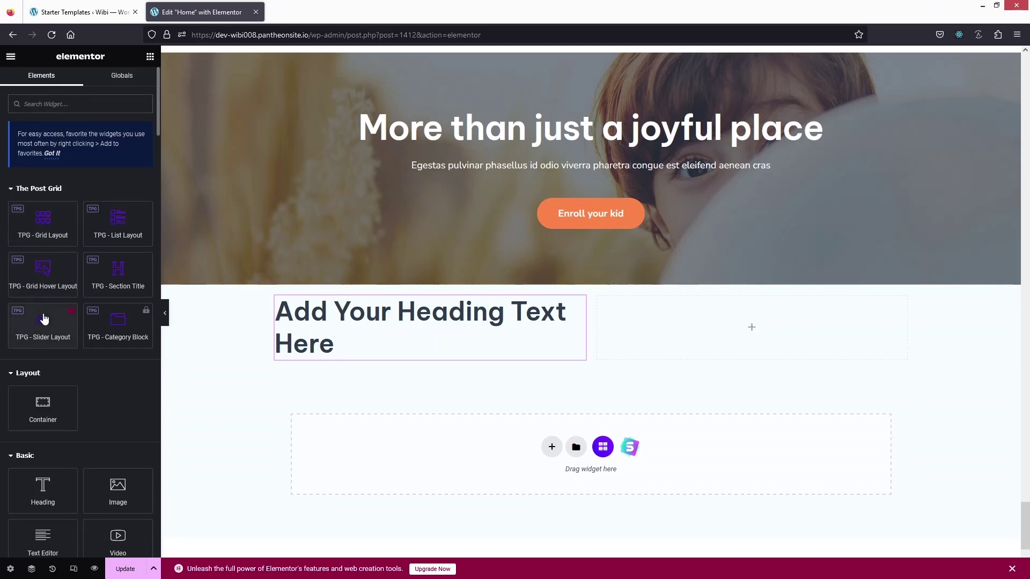
scroll(53, 333, down, 5)
drag(118, 217, 679, 344)
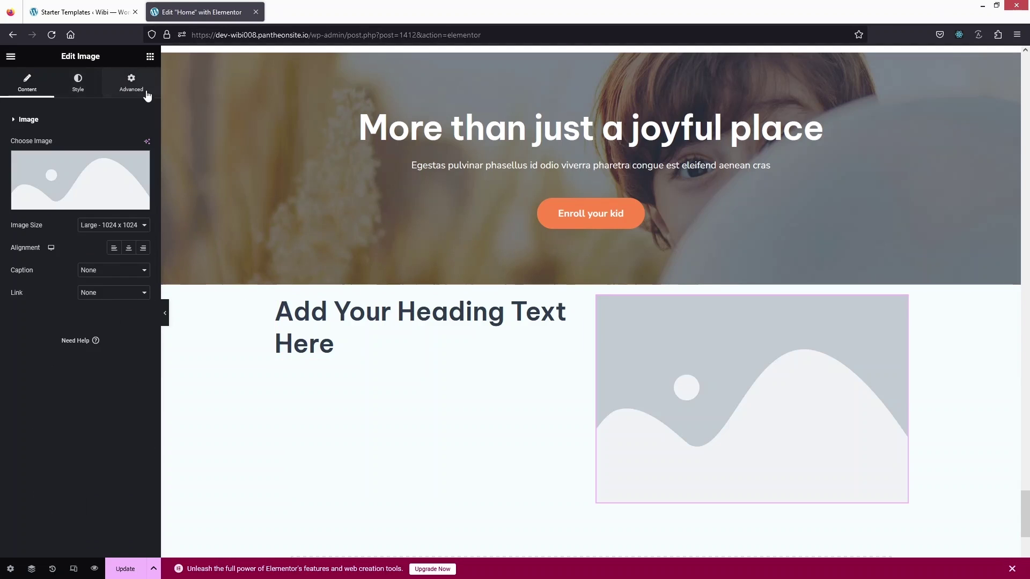
click(150, 57)
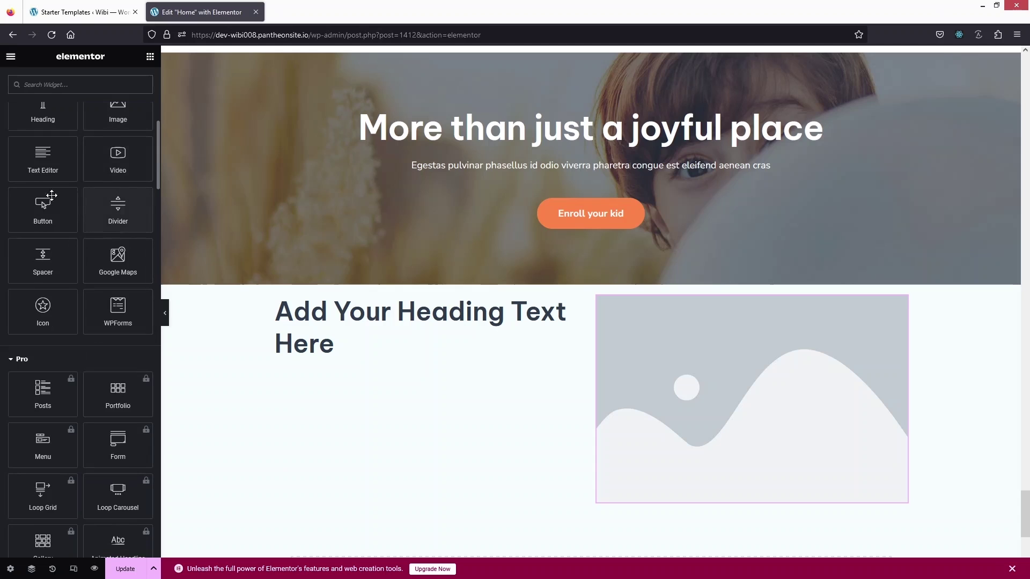
drag(43, 212, 742, 500)
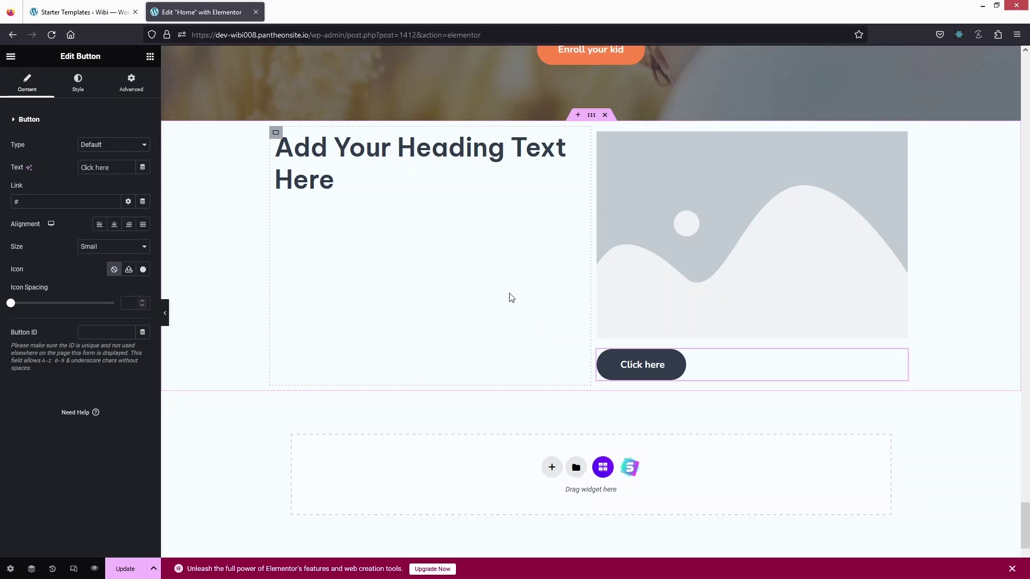
Step: Delete the heading, image and button section, save the homepage, and view it live
click(604, 115)
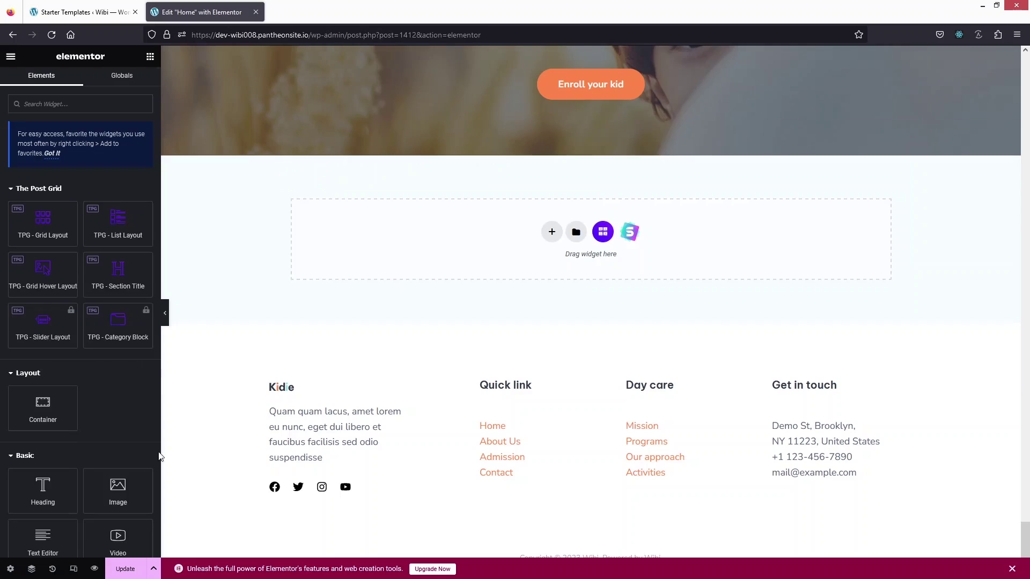
click(123, 572)
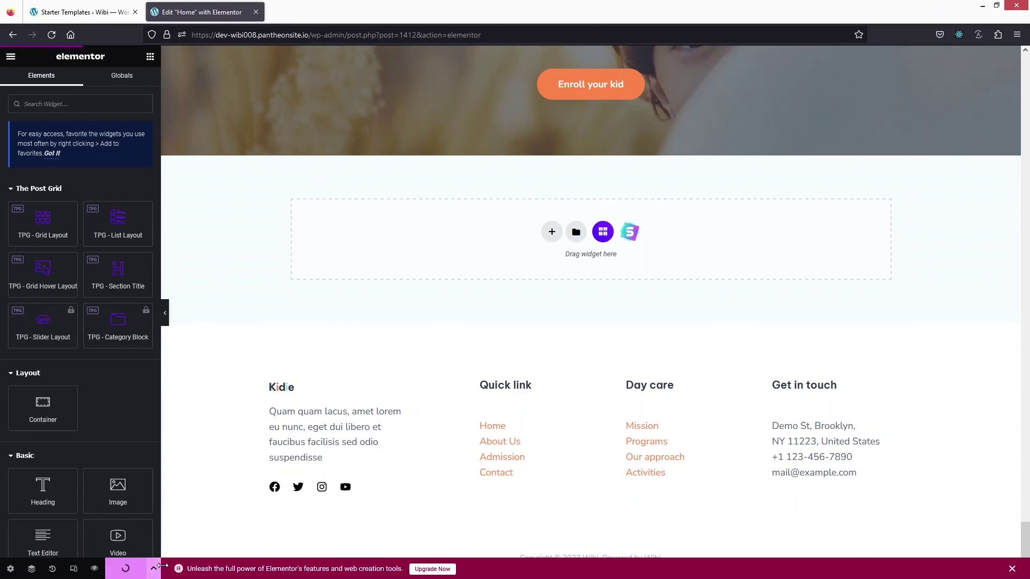
click(11, 56)
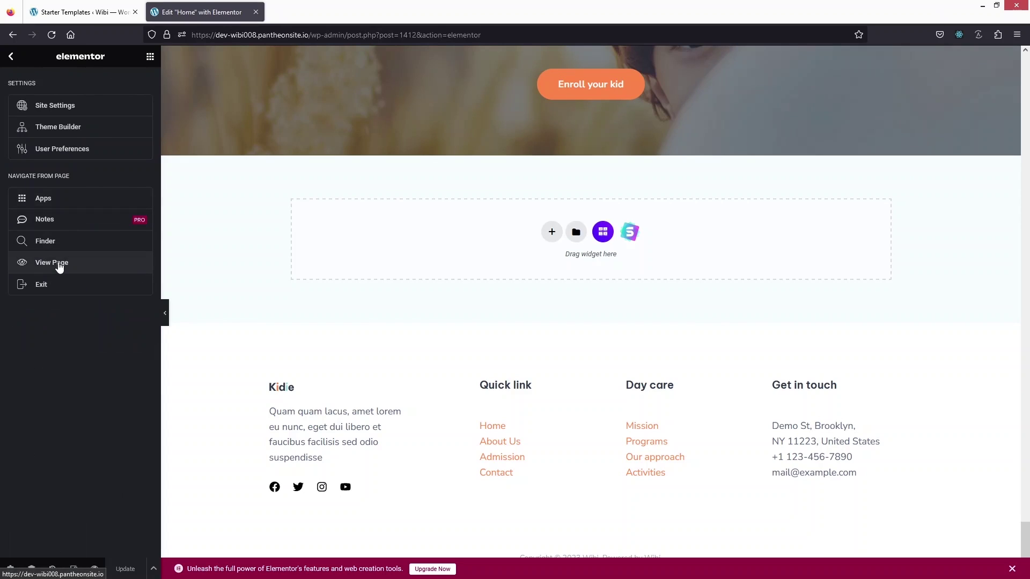
click(59, 265)
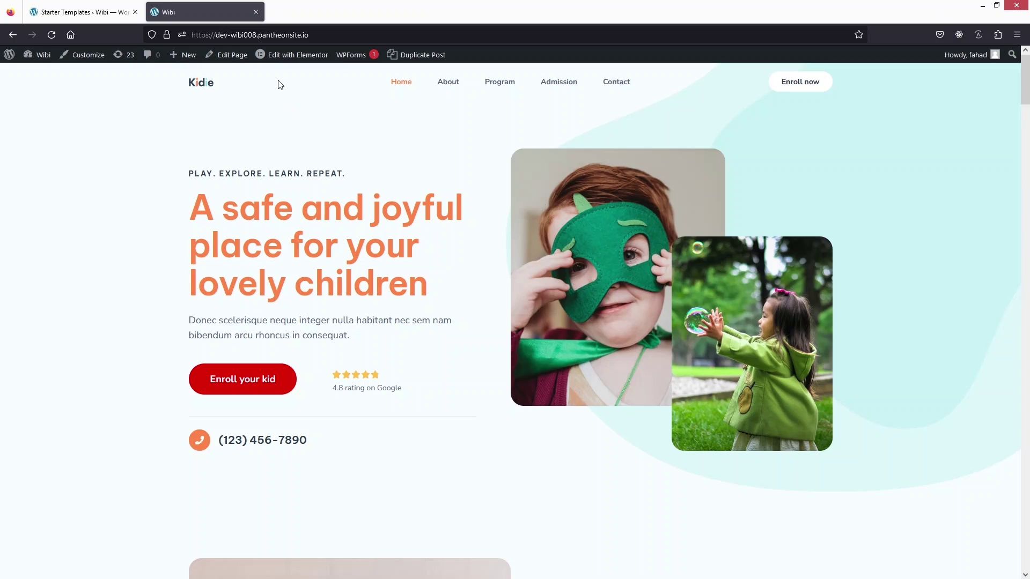
click(78, 55)
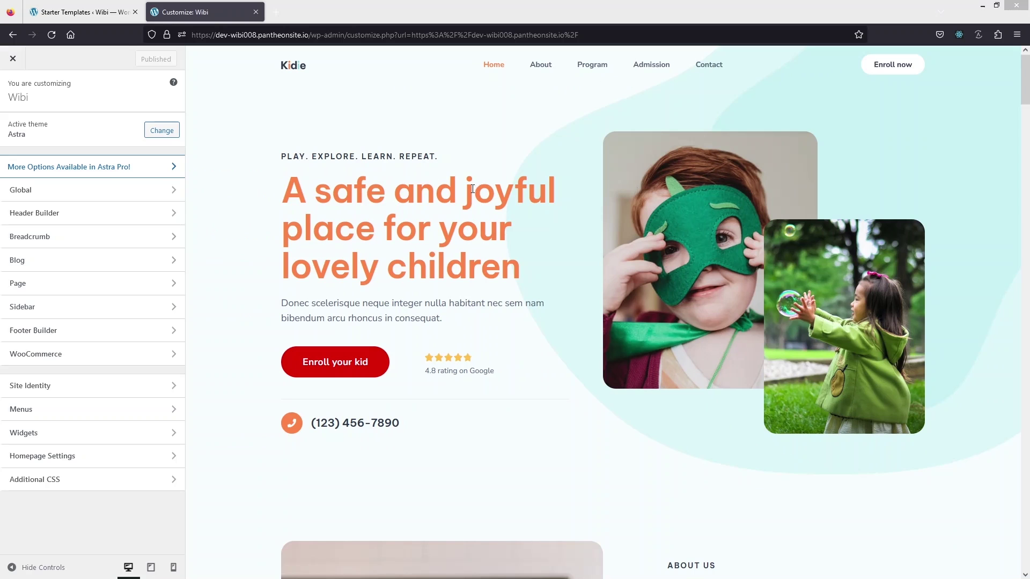
click(143, 220)
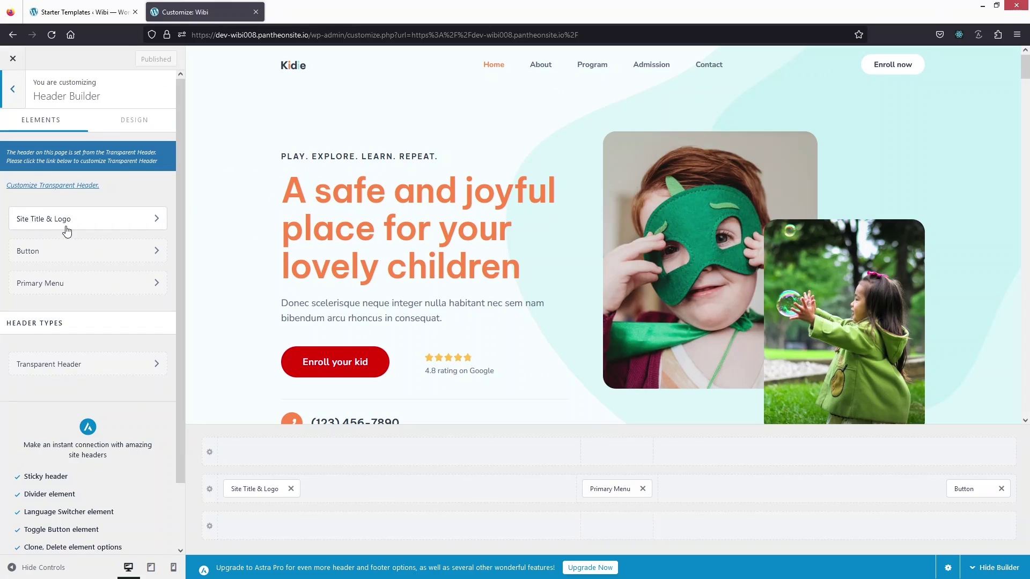
click(119, 218)
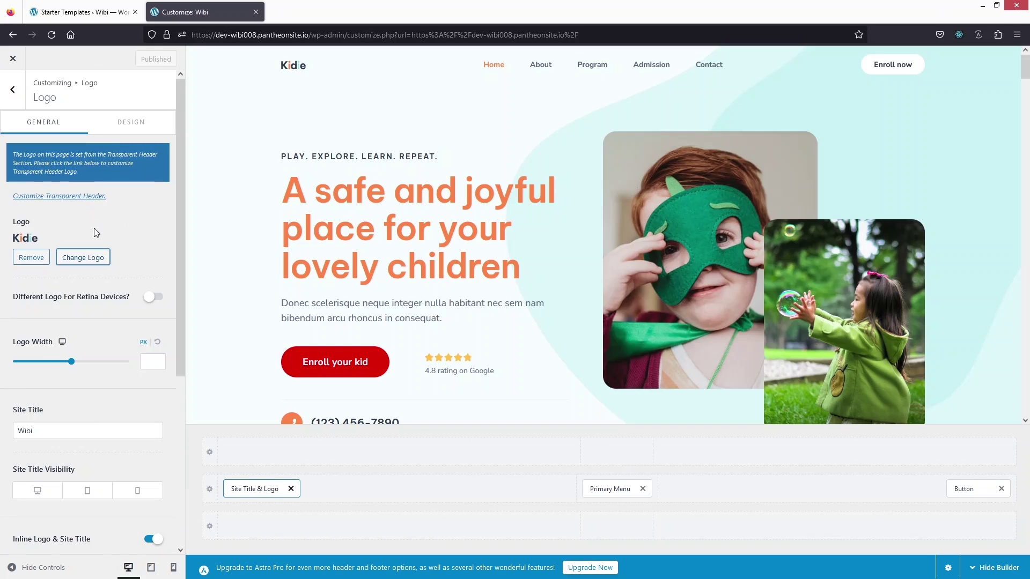
scroll(94, 227, down, 2)
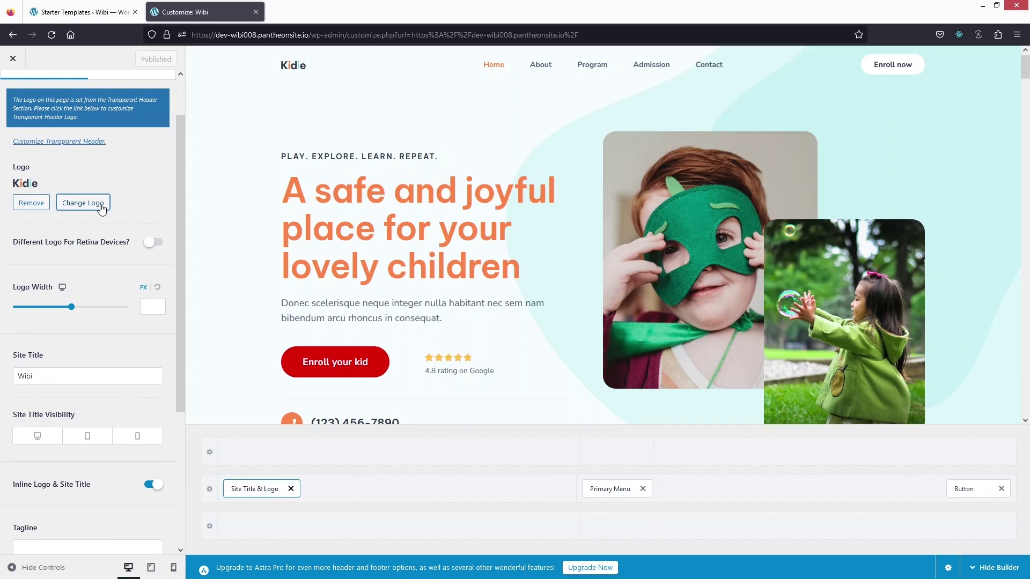
scroll(101, 208, down, 3)
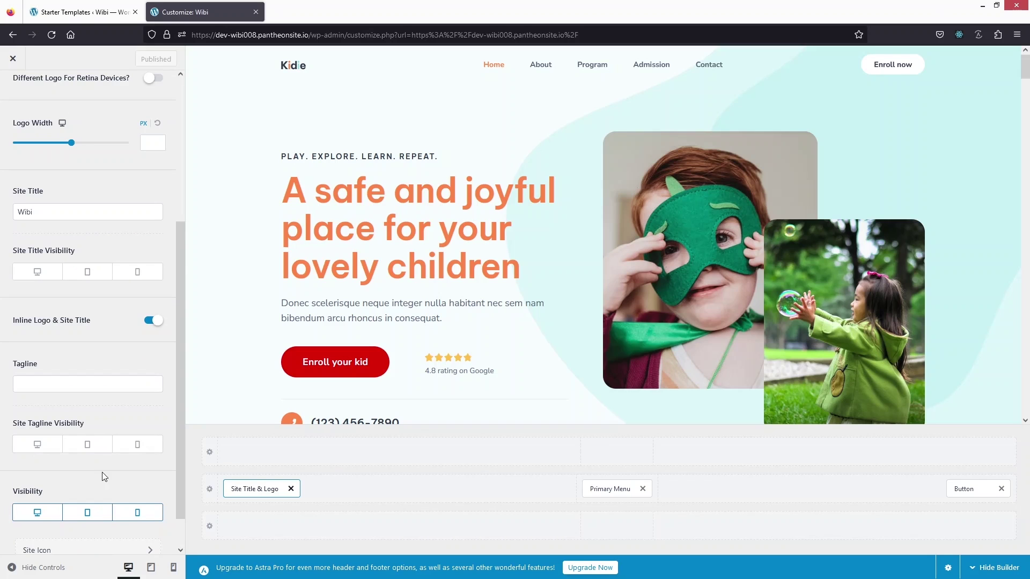
drag(181, 330, 201, 158)
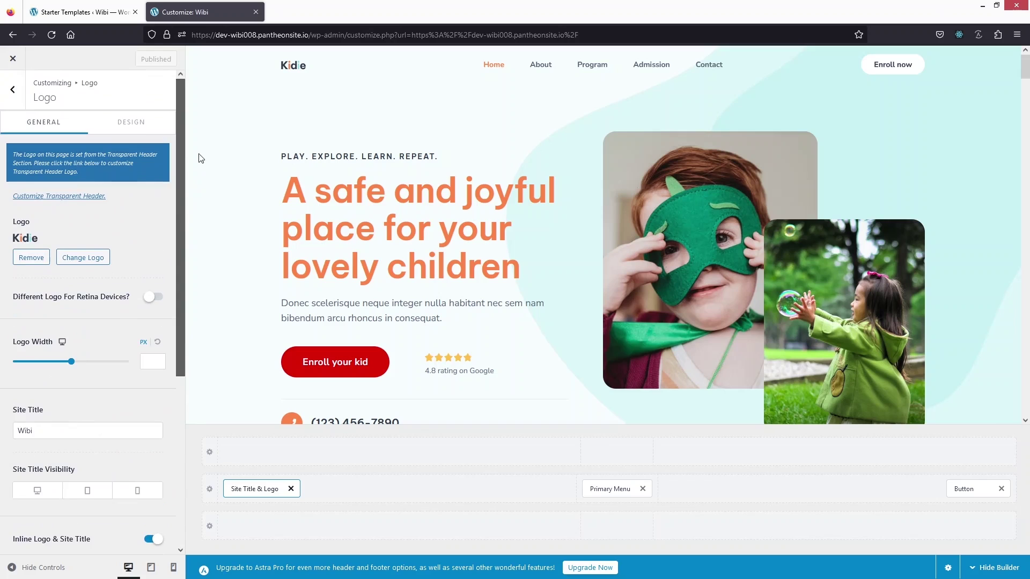
click(13, 89)
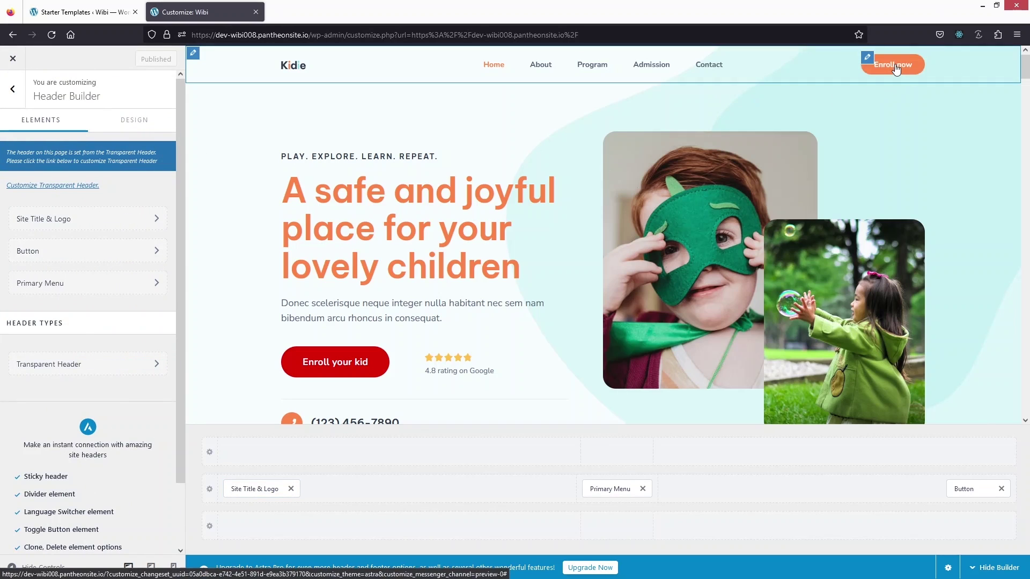
click(75, 257)
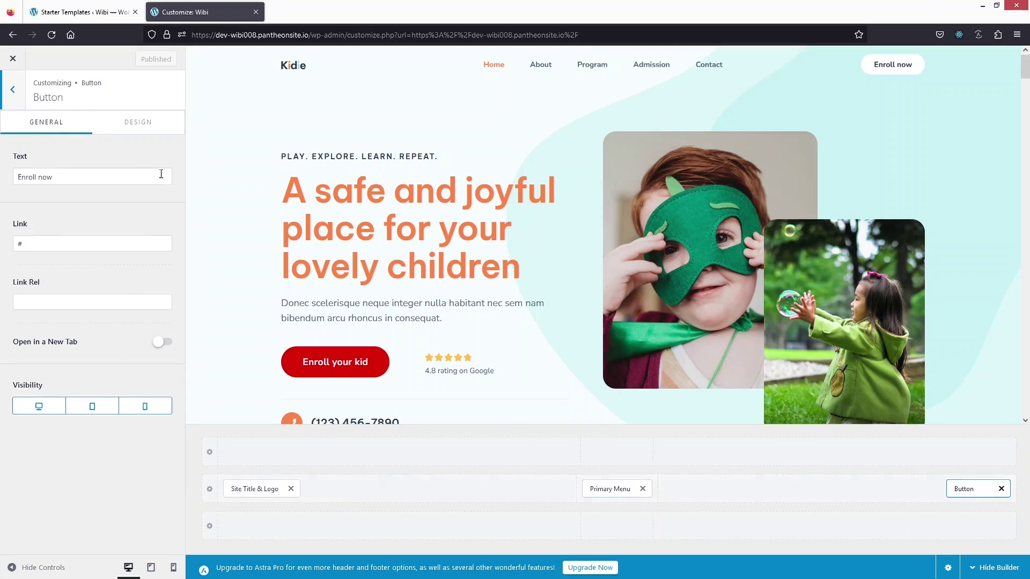
click(12, 90)
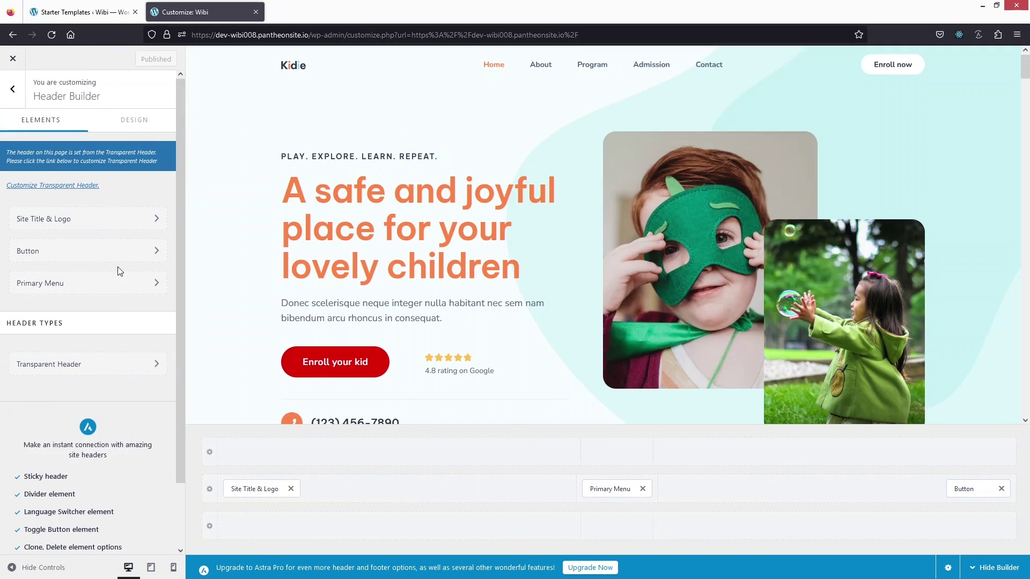
click(115, 284)
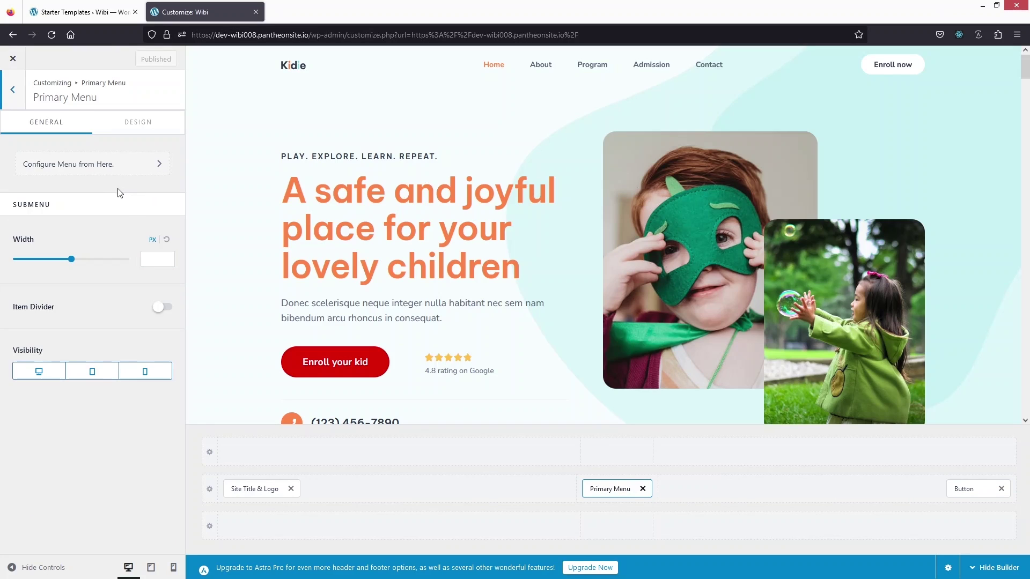
click(13, 59)
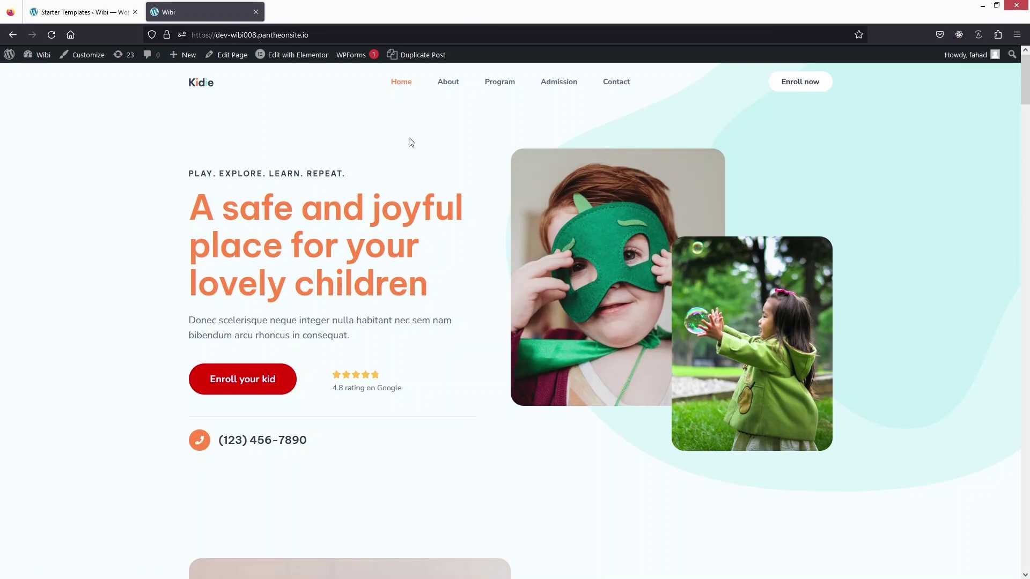
Step: Create a new page titled 'New Page' and open it in Elementor
mouse_move(182, 55)
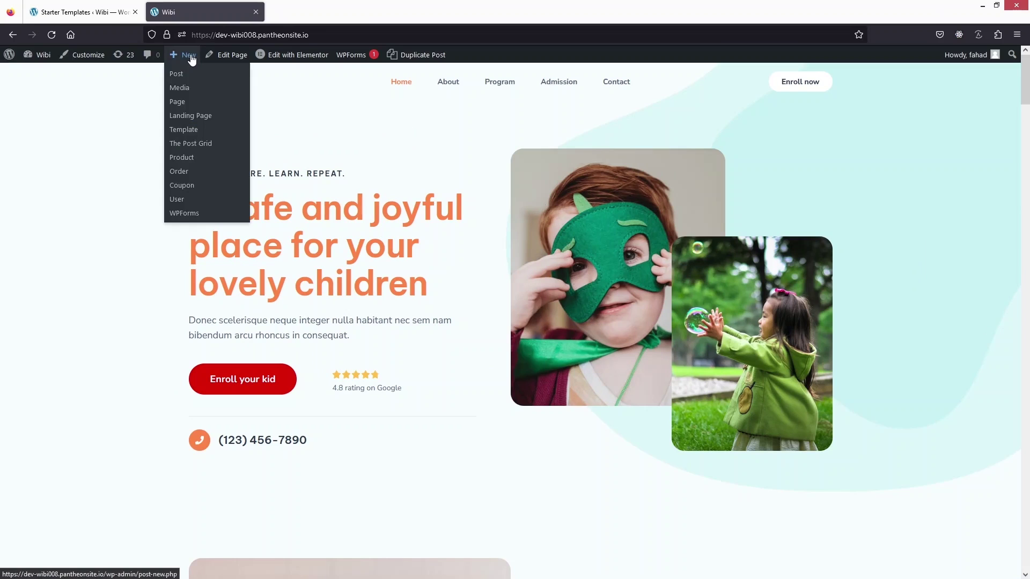
click(188, 103)
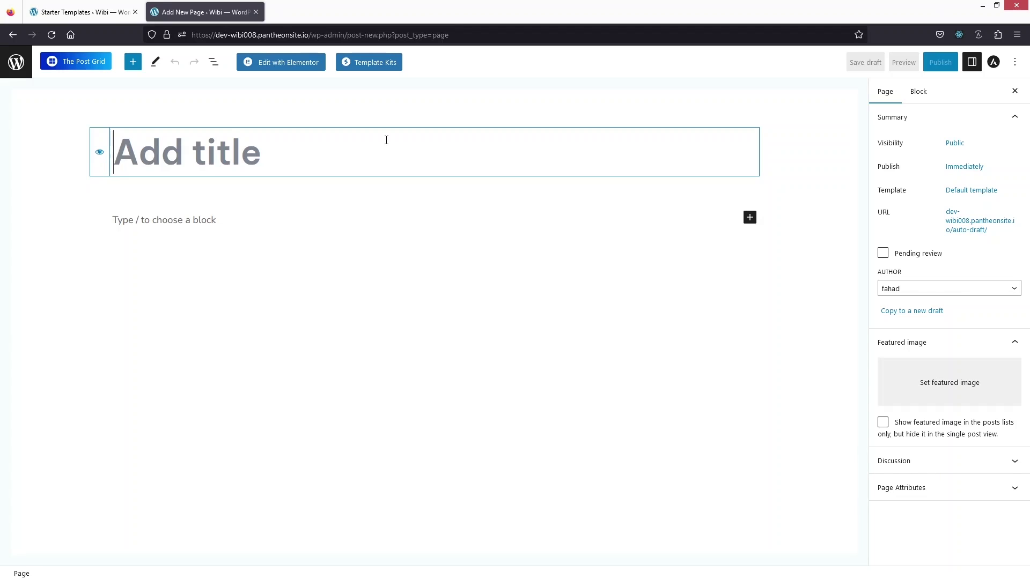
text(New Page)
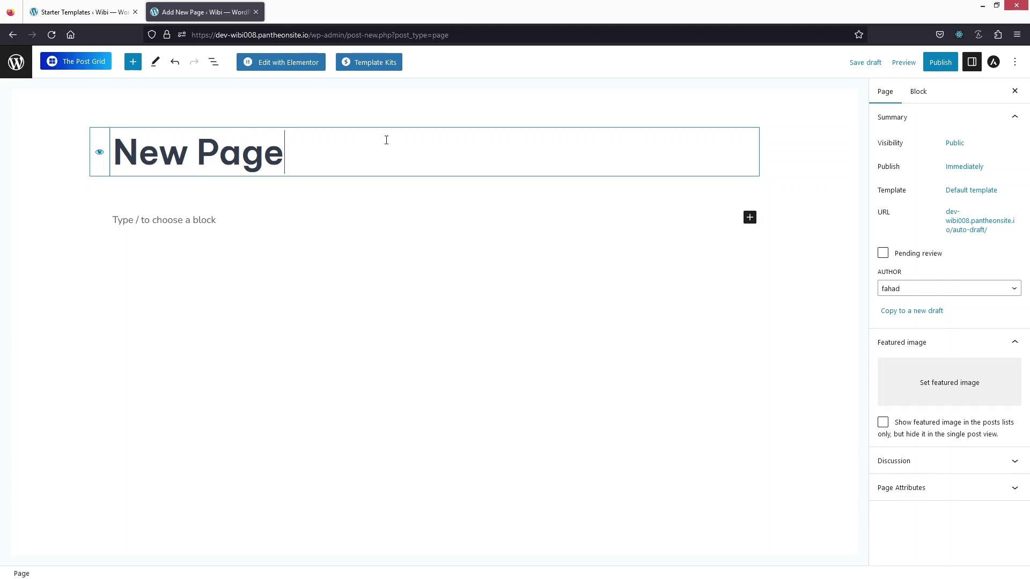
click(281, 64)
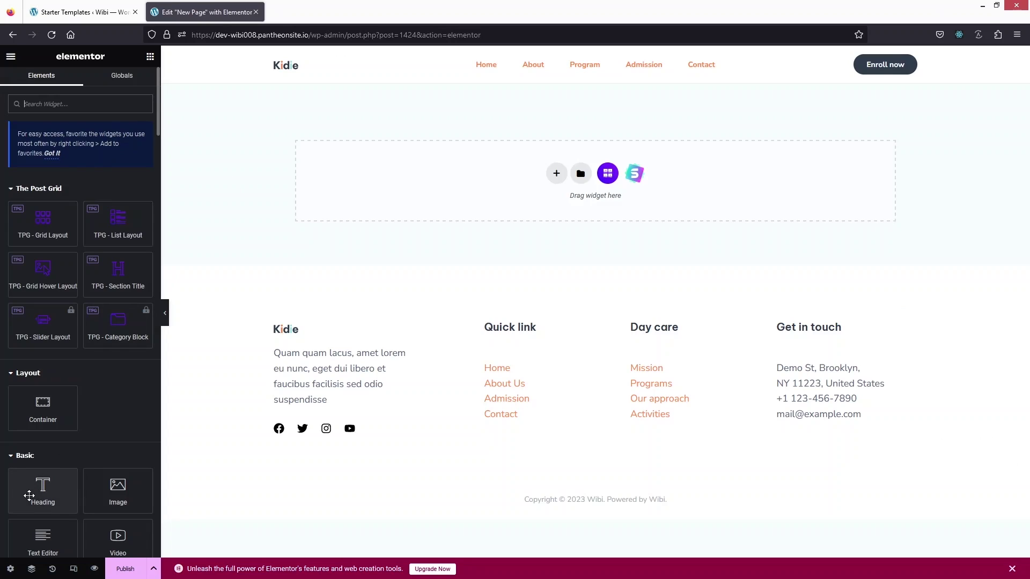
Step: Add a heading widget to the empty page reading 'New Heading'
drag(29, 496, 555, 171)
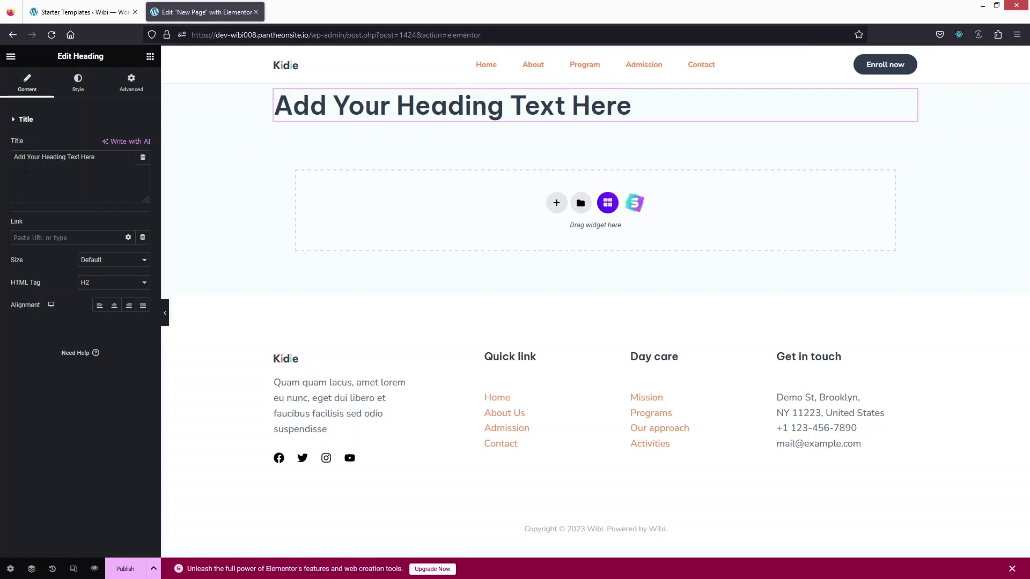
triple_click(116, 165)
key(BackSpace)
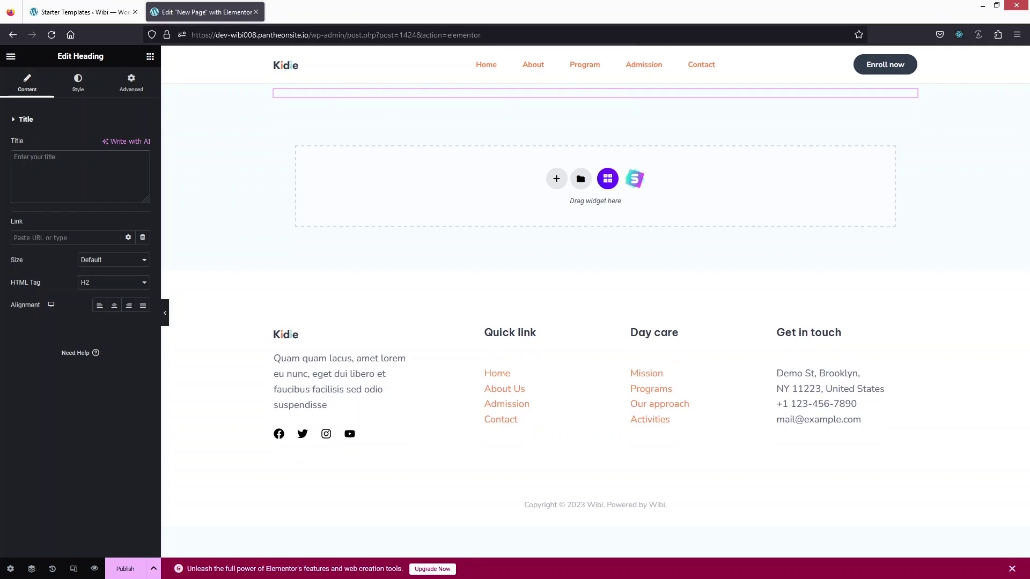
text(New Heading)
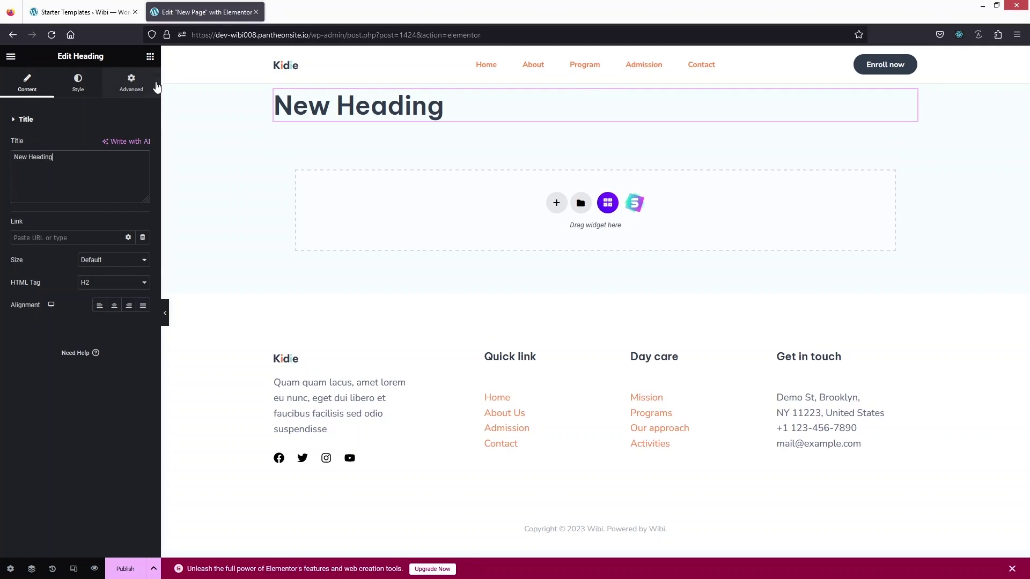
Step: Place a placeholder Image widget directly below New Heading
click(151, 62)
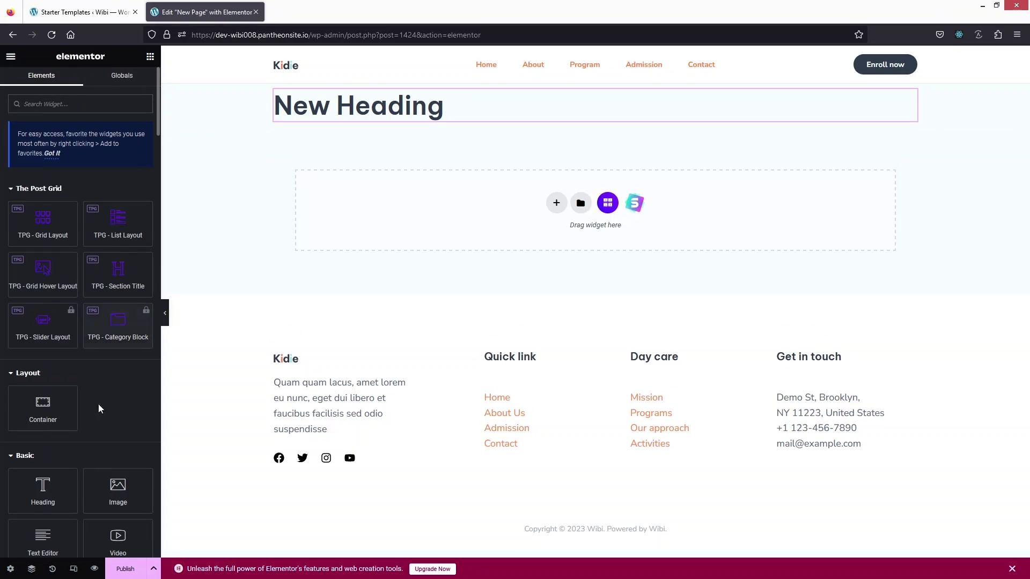
drag(109, 498, 474, 113)
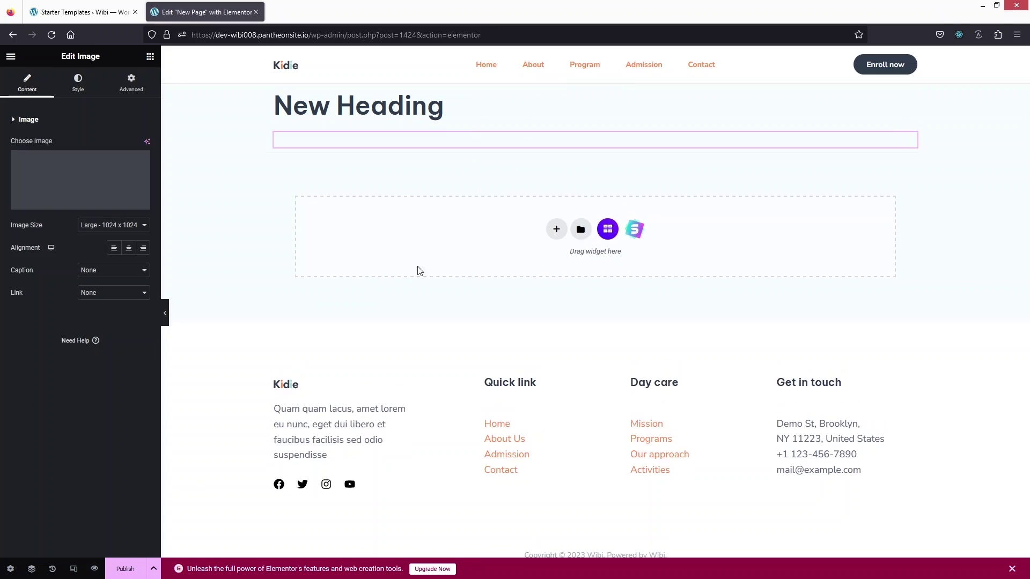
scroll(353, 242, down, 3)
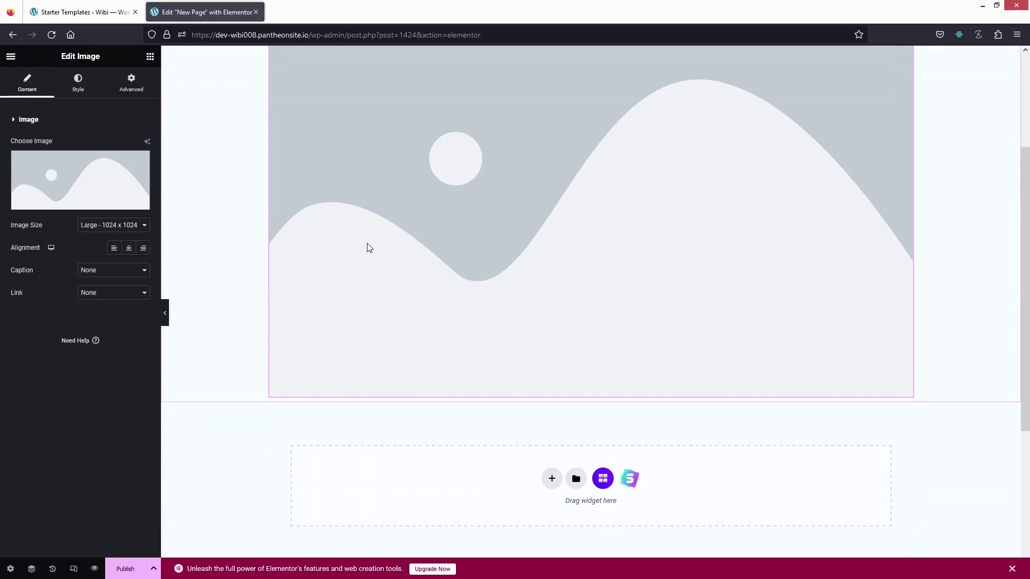
scroll(365, 246, up, 3)
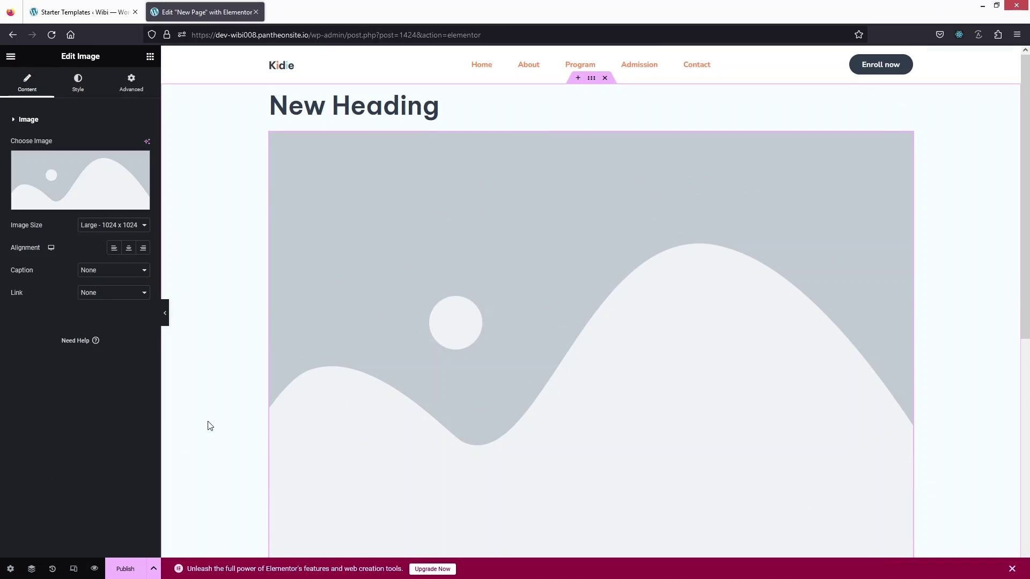
Step: Publish New Page and view it live in a new tab down to the footer
click(120, 568)
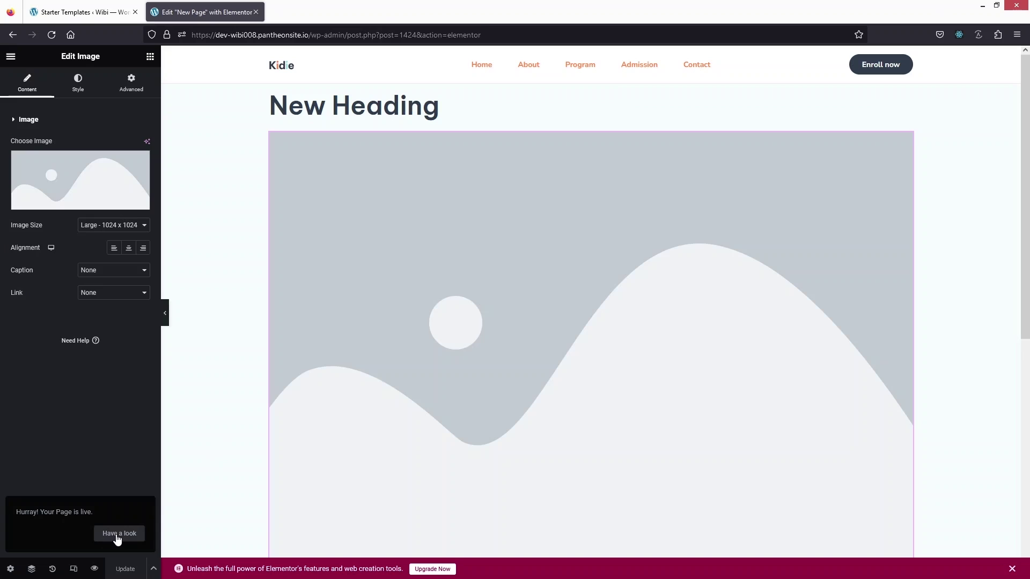
click(119, 534)
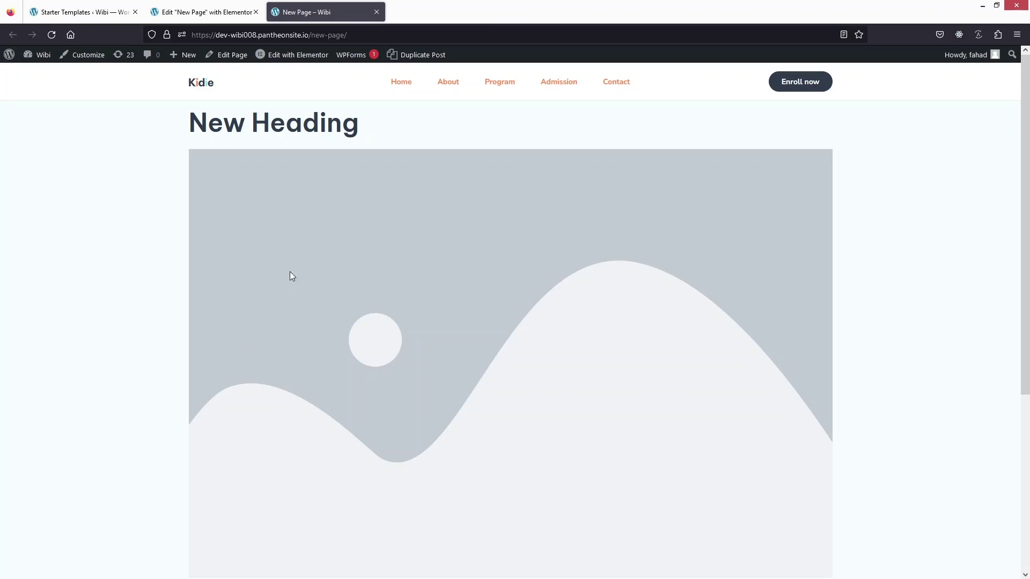
scroll(294, 274, down, 2)
scroll(297, 276, up, 2)
scroll(292, 265, down, 3)
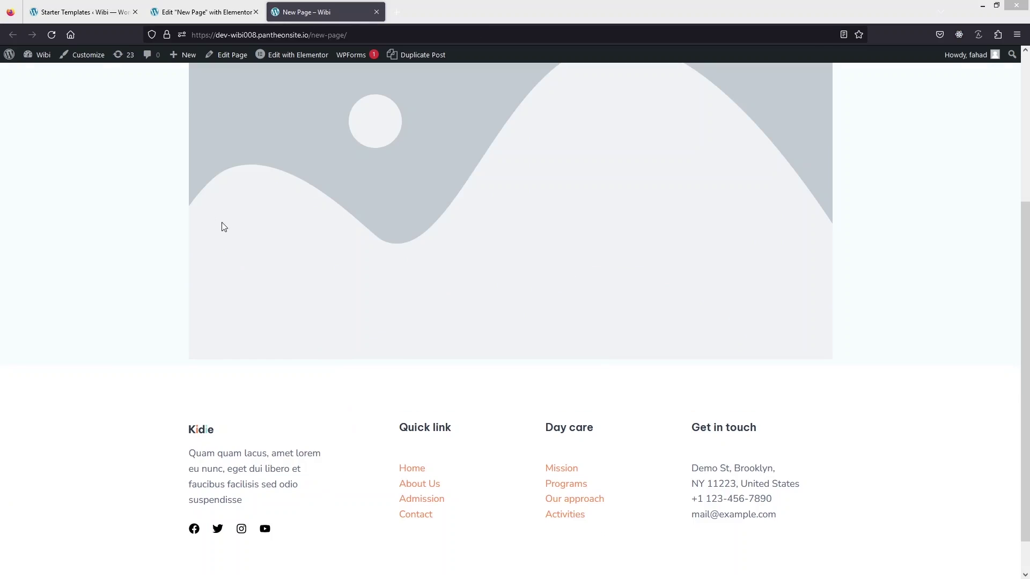
Step: Review the Footer Builder copyright text, then bring up the footer Social Icons settings
click(74, 60)
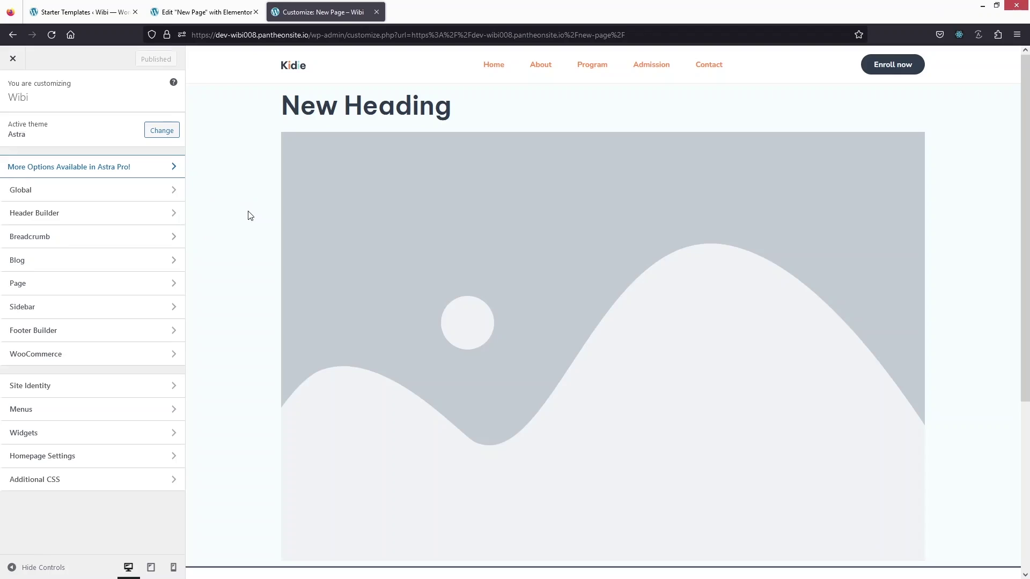
click(116, 334)
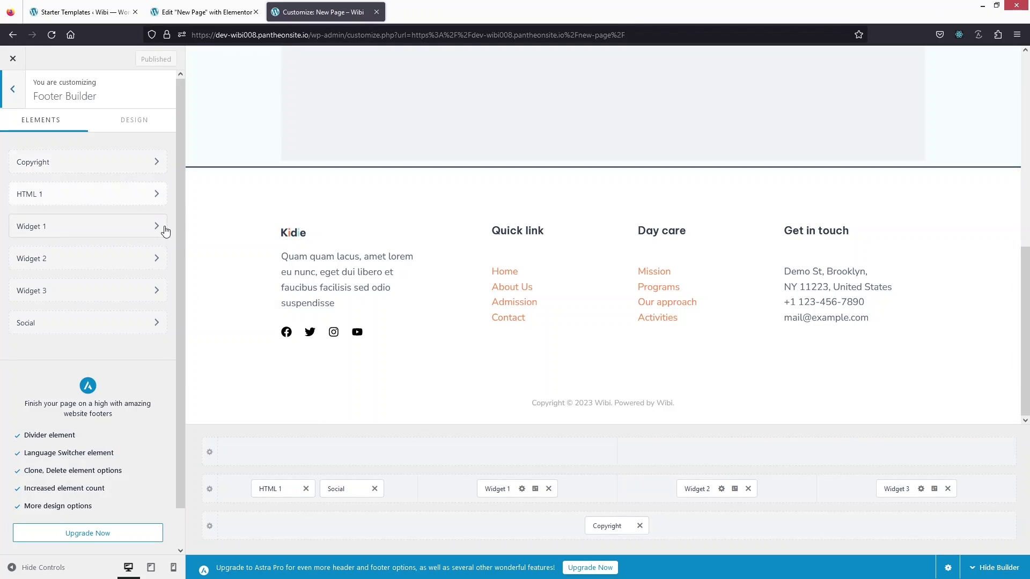
click(99, 162)
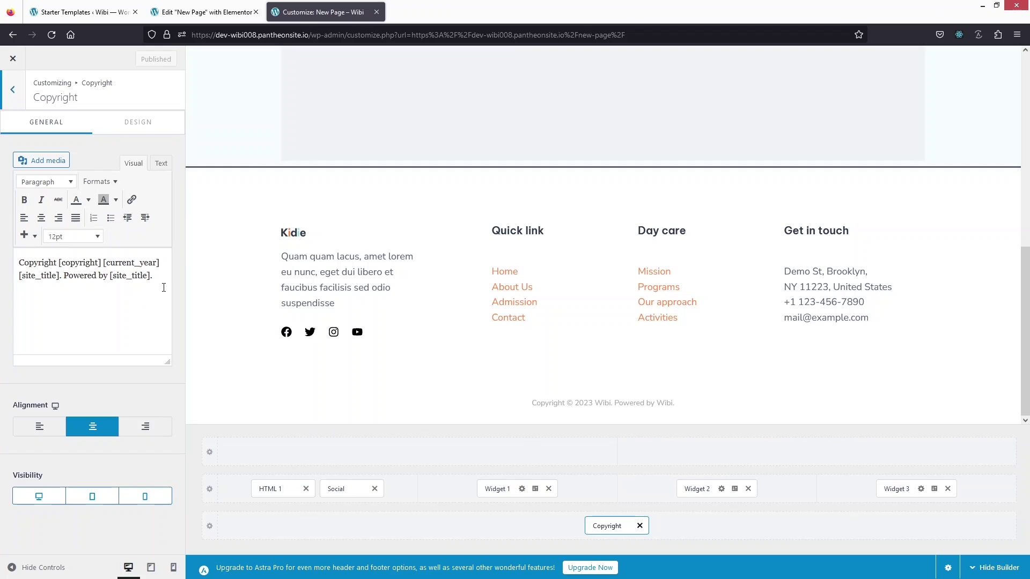
drag(164, 275, 18, 262)
click(163, 276)
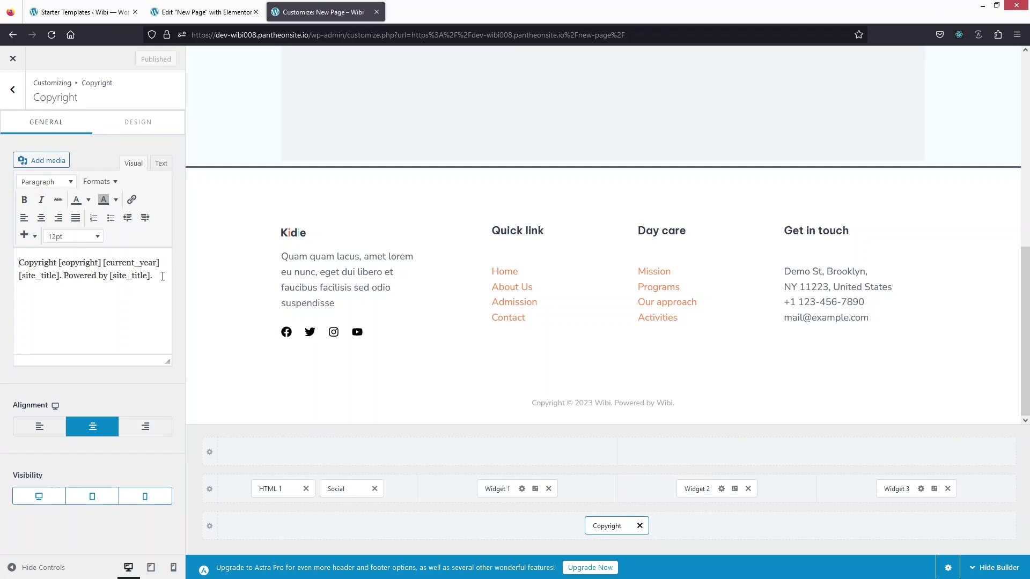
click(12, 89)
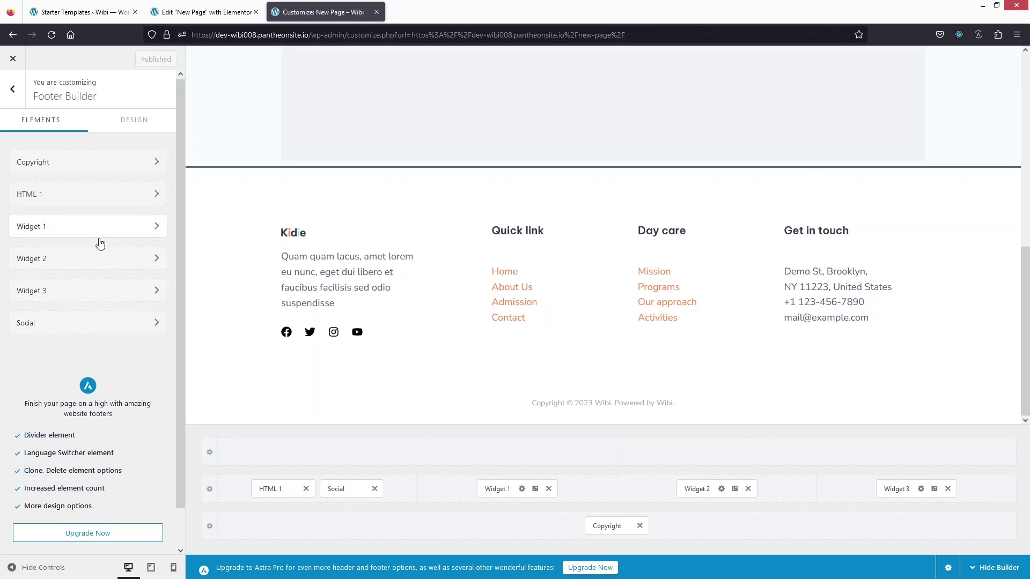
click(119, 328)
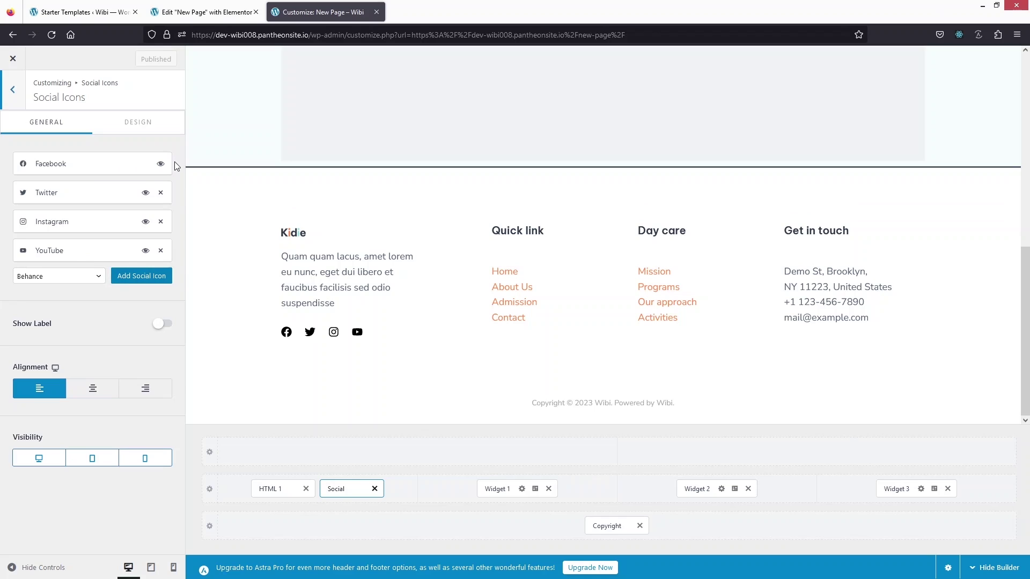
Step: Replace the footer's Twitter icon with Behance, publish, and close the Customizer
click(160, 193)
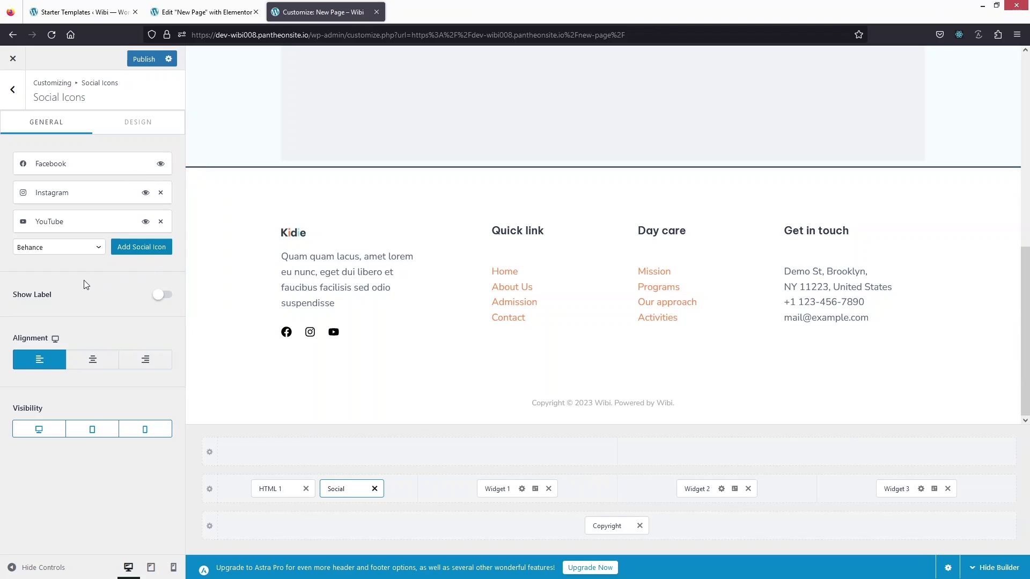
click(140, 250)
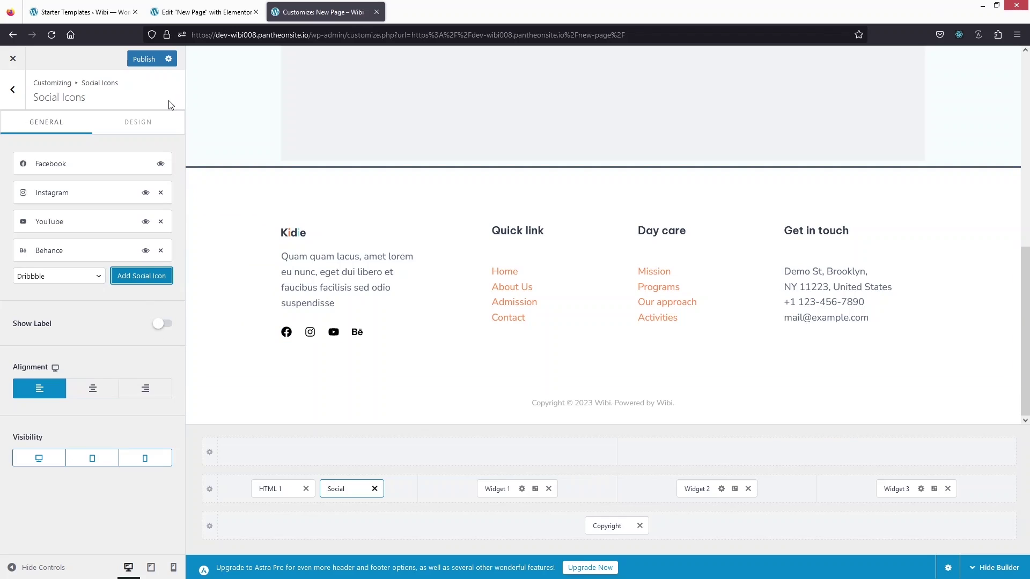
click(141, 60)
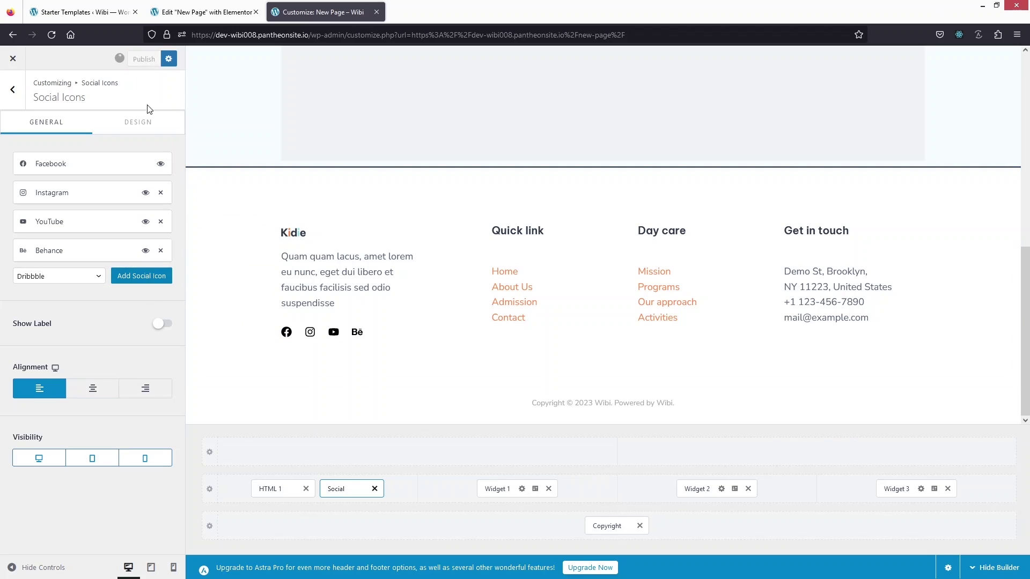
click(11, 60)
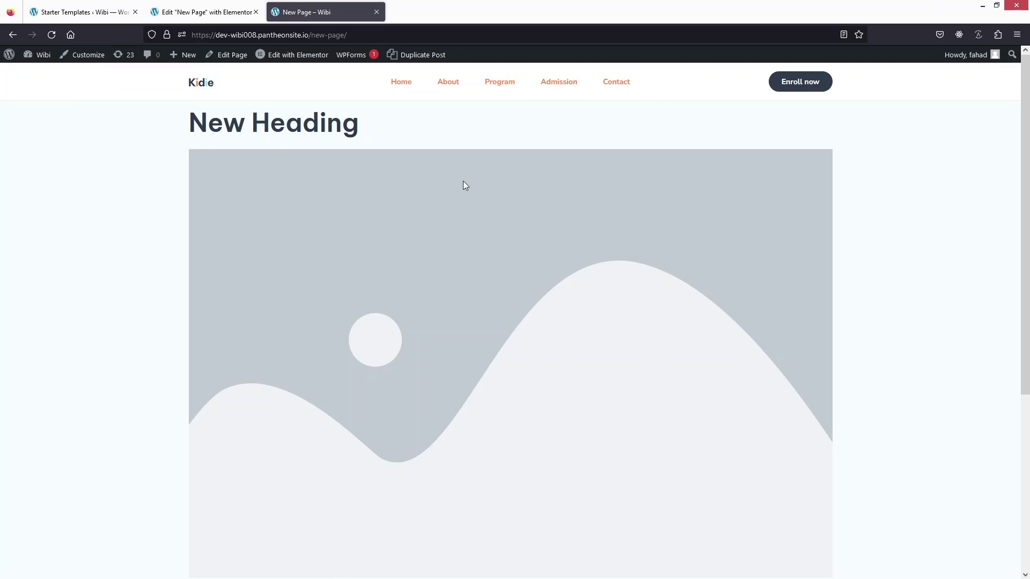
Step: Reach the Primary menu editor through Header Builder's Primary Menu settings
click(77, 61)
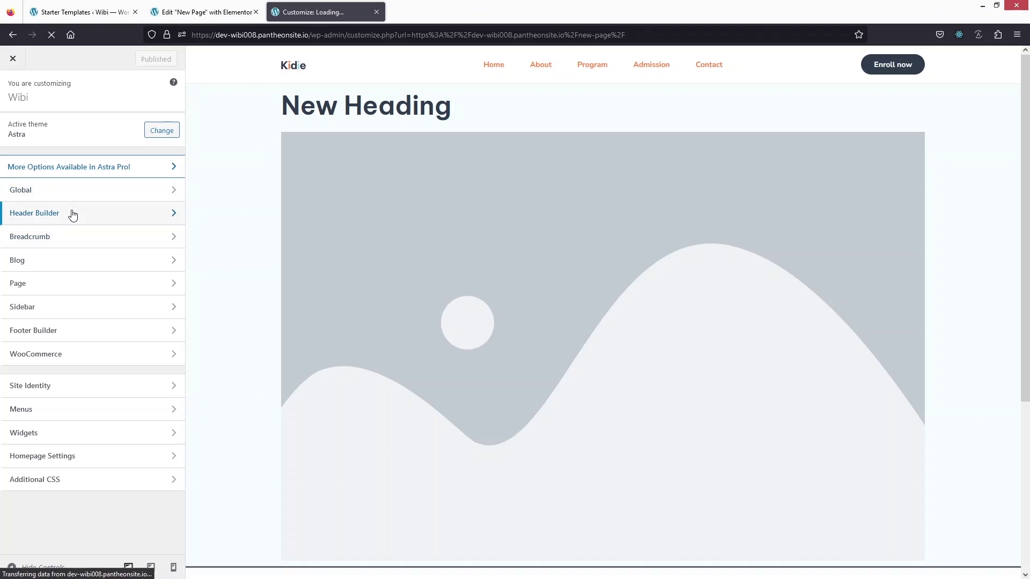
click(73, 214)
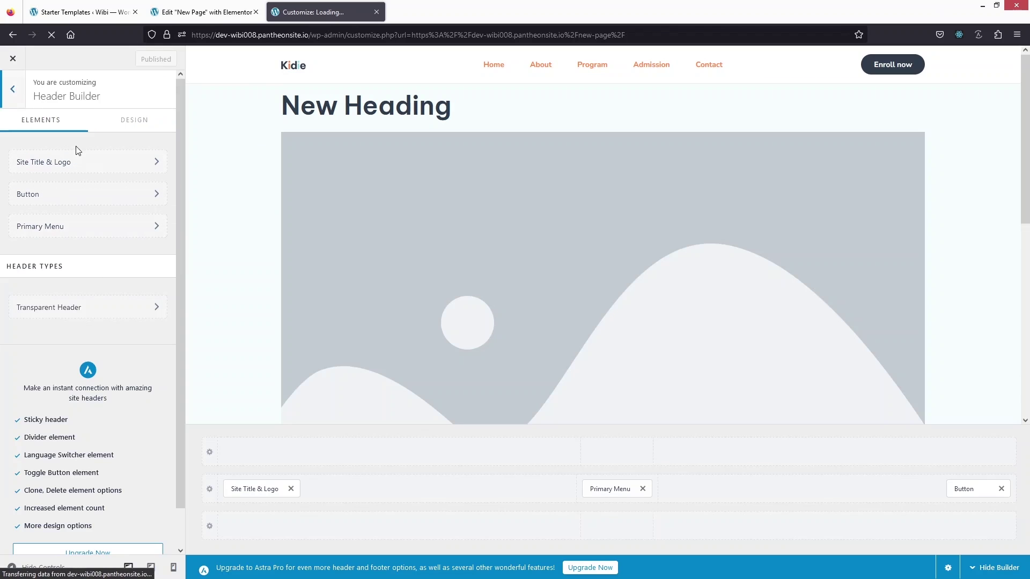
click(103, 234)
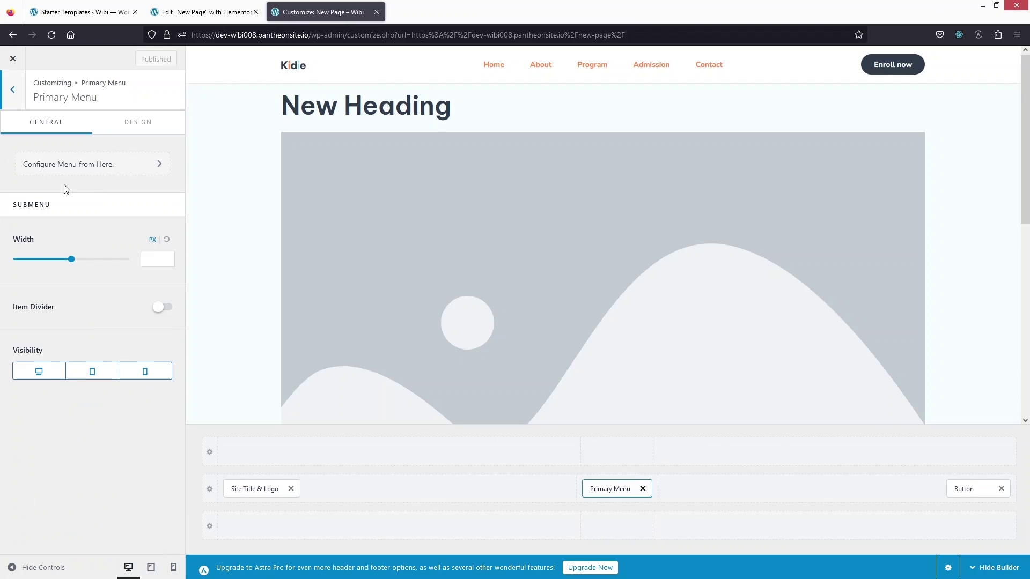
click(98, 171)
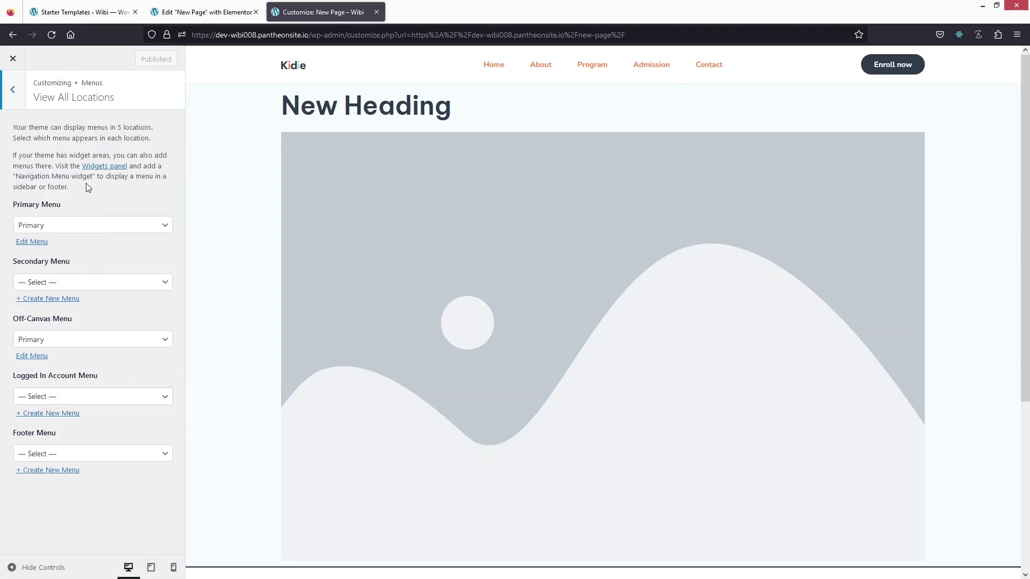
click(33, 243)
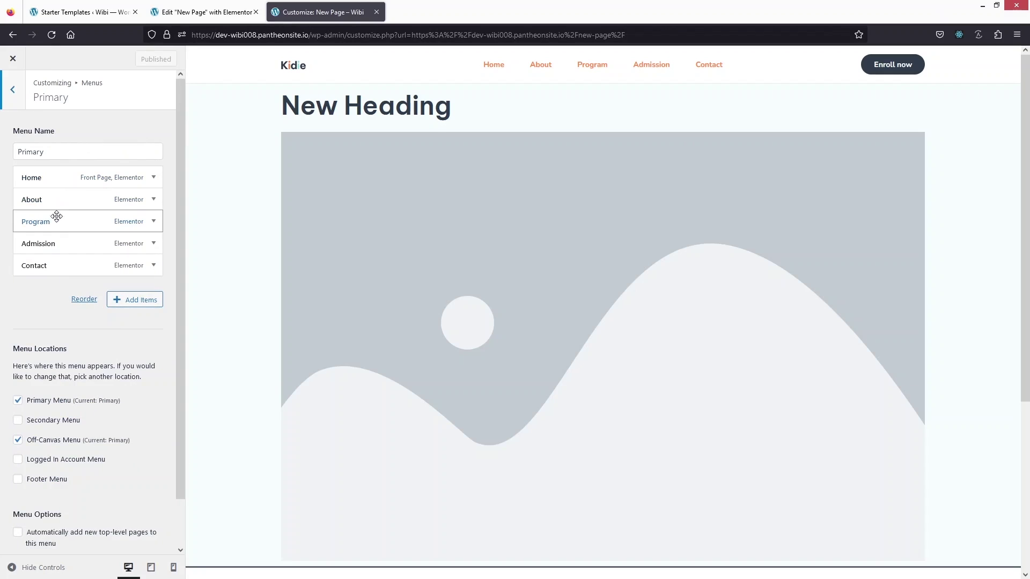
Step: Add New Page to the Primary menu and publish the change
click(138, 303)
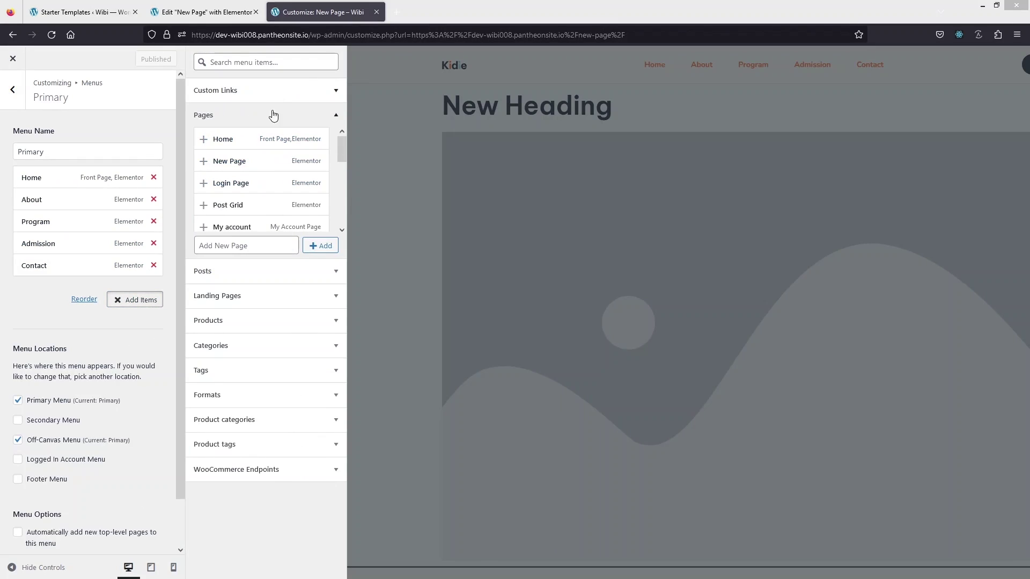
click(209, 161)
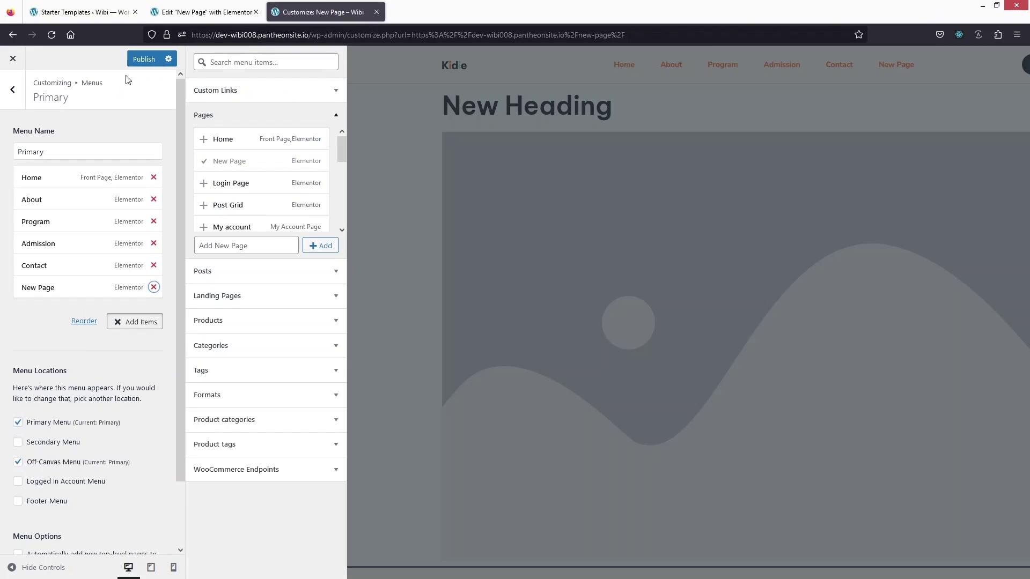
click(144, 59)
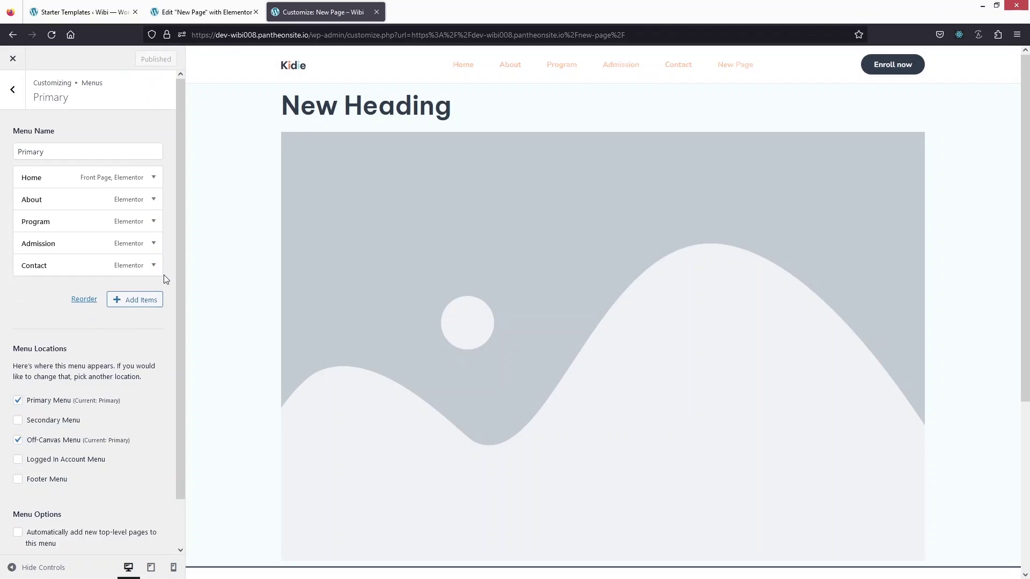
click(8, 63)
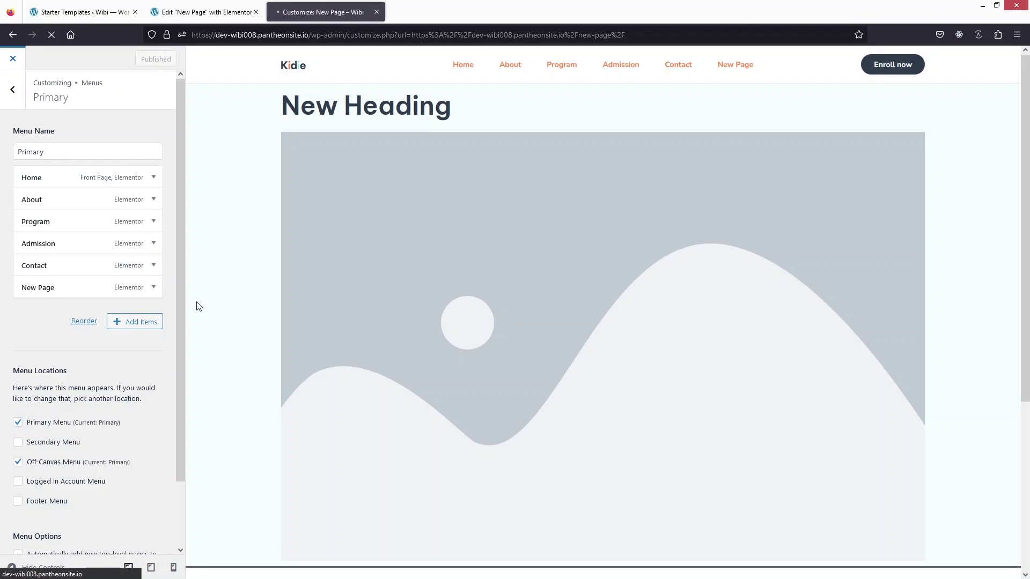